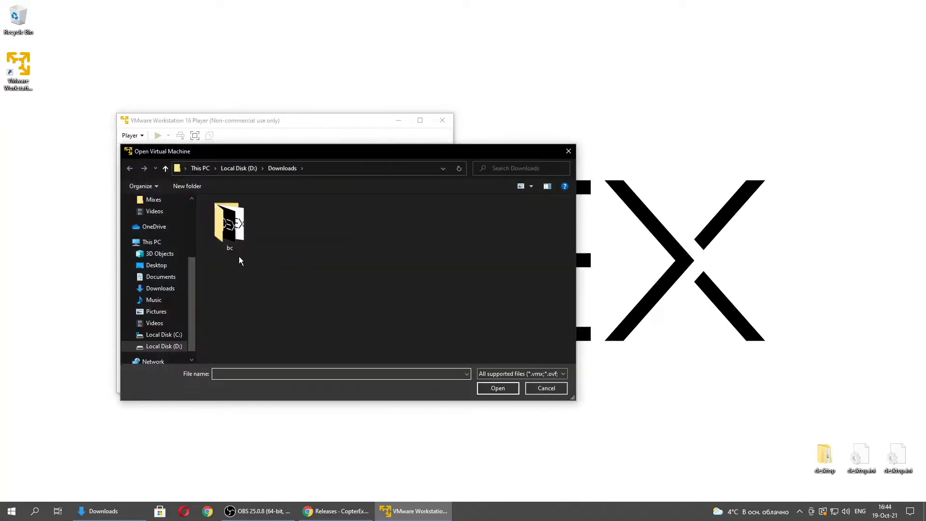
Open the clover-devel_v1.0.ova file from the This PC Downloads folder as the virtual machine to import
{"action": "scroll", "coordinate": [154, 301], "scroll_direction": "down", "scroll_amount": 1}
{"action": "left_click", "coordinate": [154, 277]}
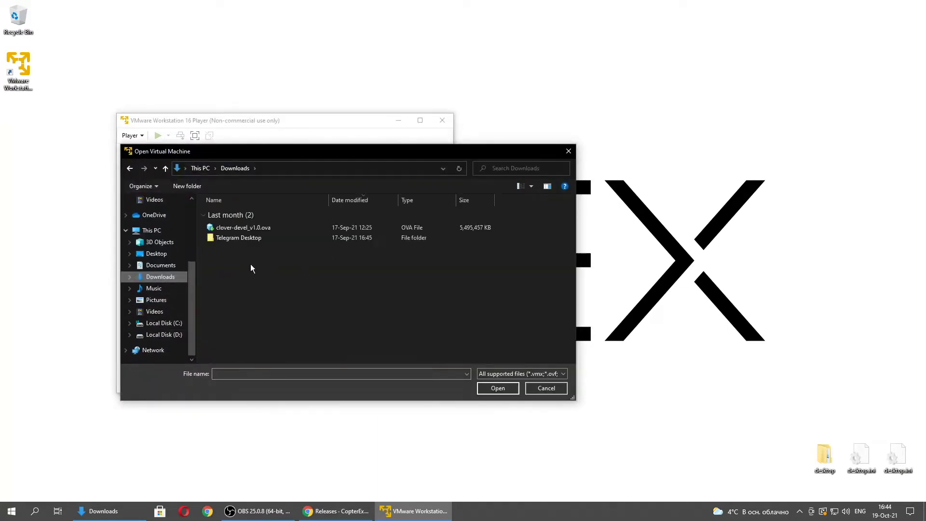
{"action": "left_click", "coordinate": [243, 228]}
{"action": "left_click", "coordinate": [498, 389]}
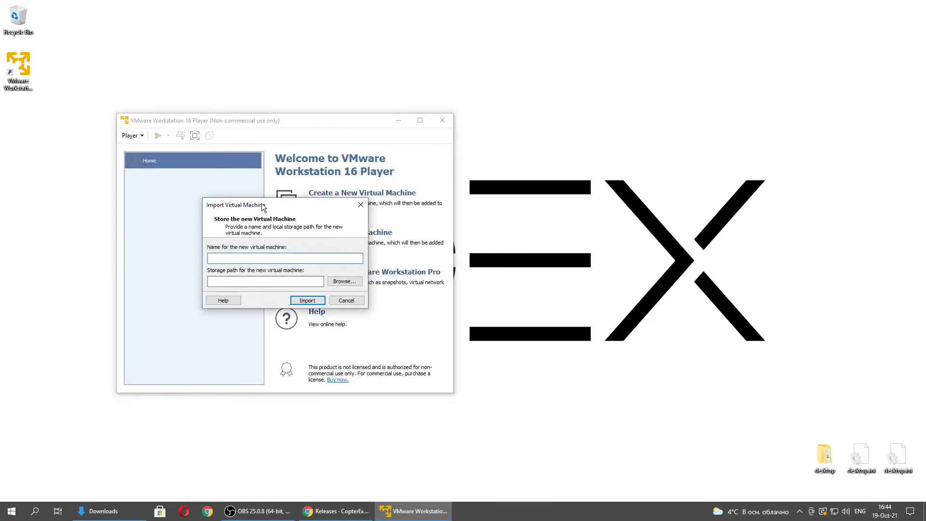
Import the virtual machine under the name clover, keeping the suggested storage path and retrying with relaxed OVF compliance checks
{"action": "left_click_drag", "start_coordinate": [262, 204], "coordinate": [255, 200]}
{"action": "left_click", "coordinate": [228, 276]}
{"action": "left_click", "coordinate": [229, 254]}
{"action": "type", "text": "clov"}
{"action": "left_click_drag", "start_coordinate": [204, 277], "coordinate": [316, 278]}
{"action": "left_click", "coordinate": [303, 280]}
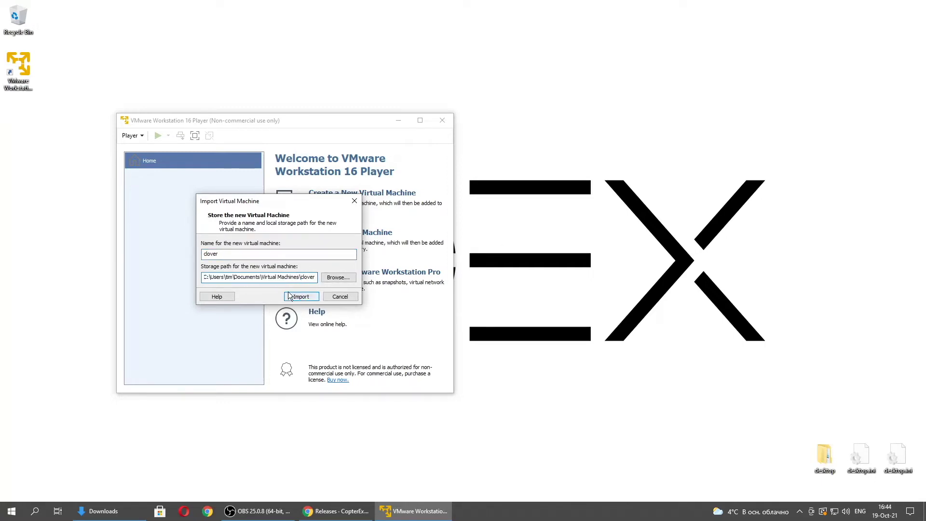
{"action": "left_click", "coordinate": [298, 296]}
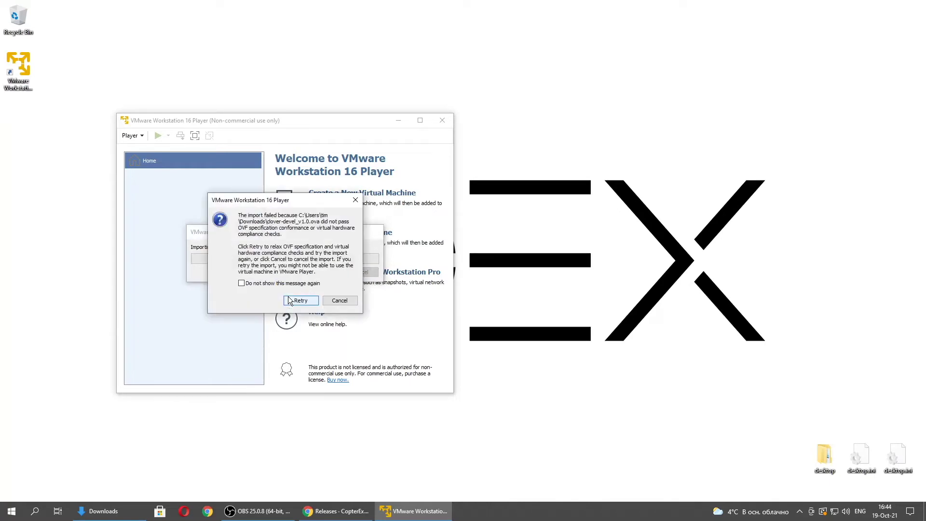
{"action": "left_click", "coordinate": [299, 301]}
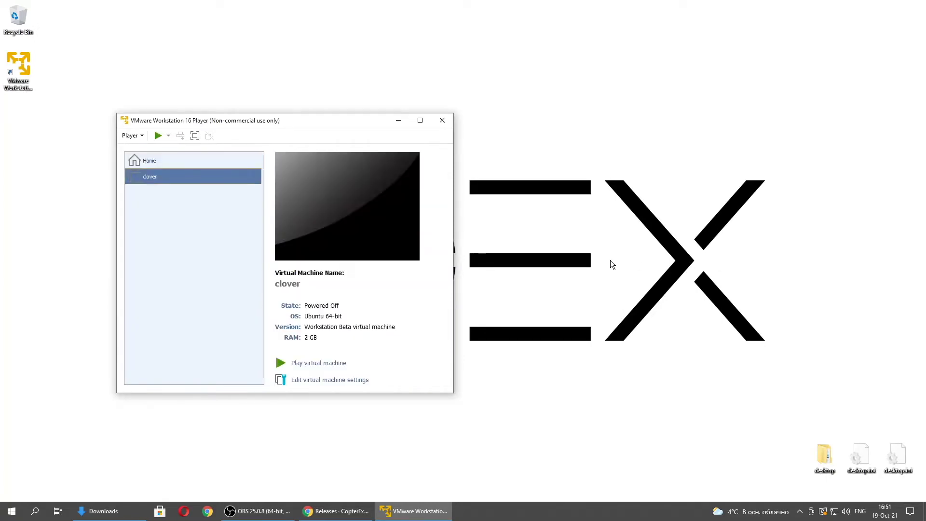
Open the settings of the clover virtual machine
{"action": "left_click", "coordinate": [169, 162]}
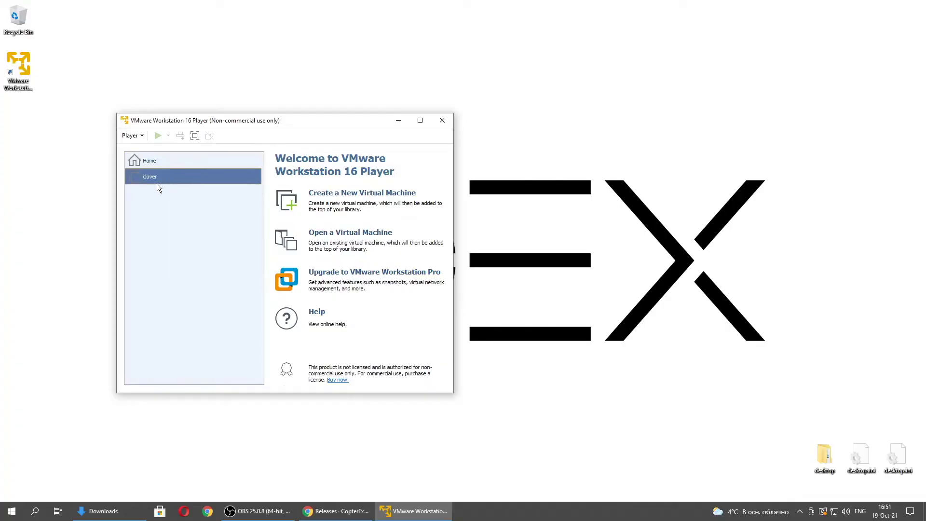
{"action": "left_click", "coordinate": [144, 181]}
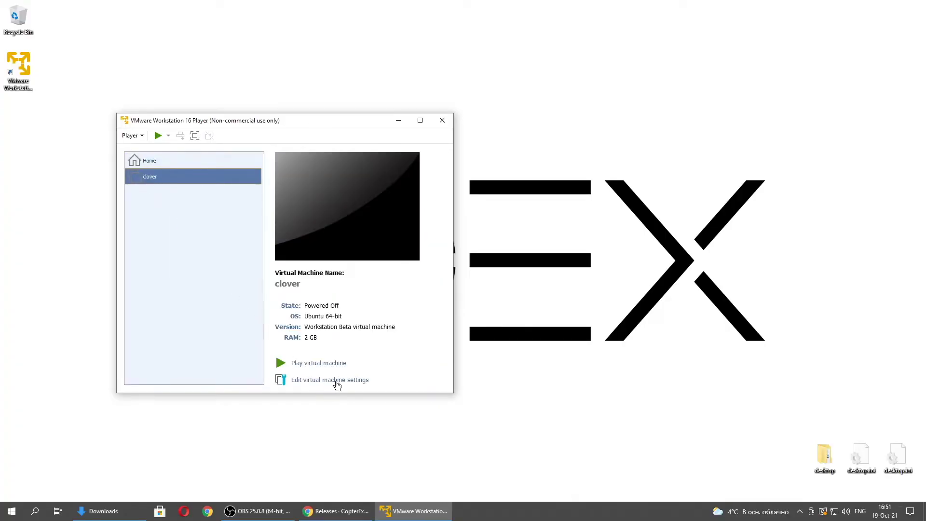
{"action": "left_click", "coordinate": [319, 380]}
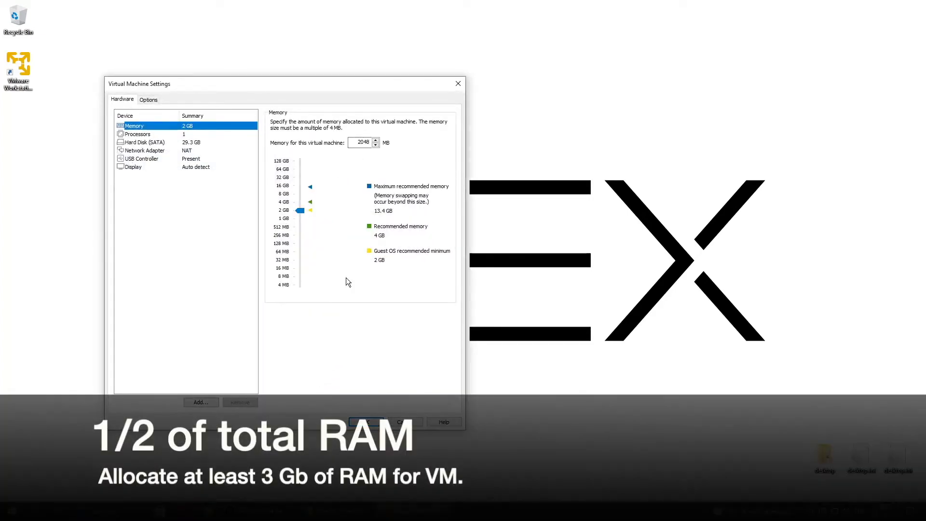
Check the host's total memory in Task Manager and set the virtual machine's memory to 8192 MB
{"action": "right_click", "coordinate": [538, 511]}
{"action": "left_click", "coordinate": [566, 467]}
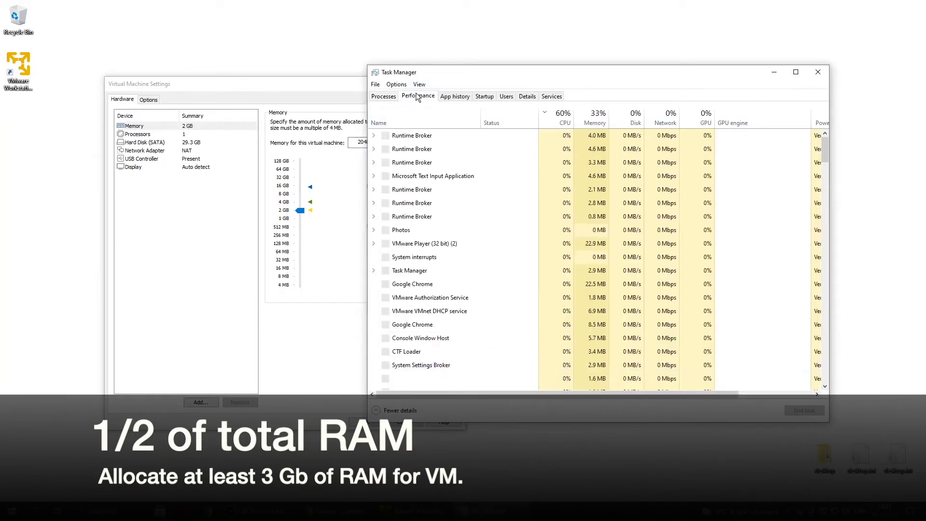
{"action": "left_click", "coordinate": [417, 95]}
{"action": "left_click_drag", "start_coordinate": [417, 76], "coordinate": [525, 82]}
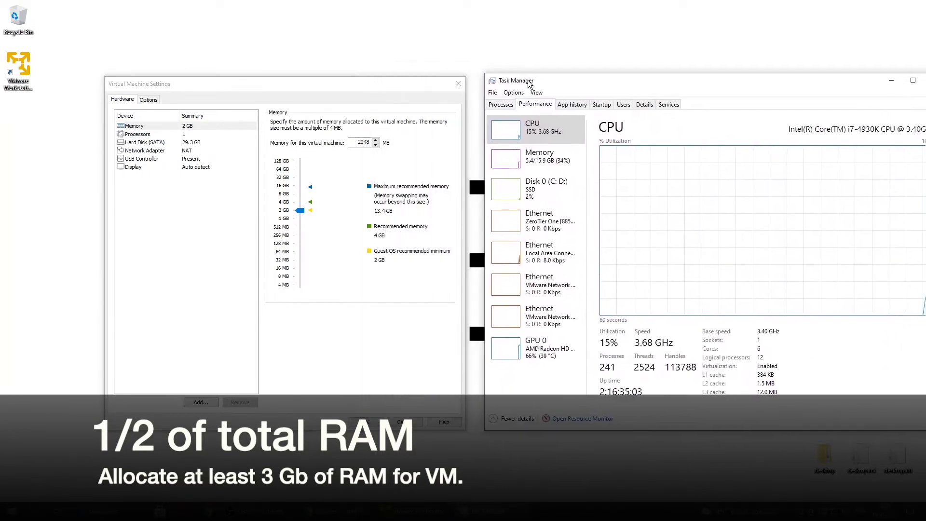
{"action": "left_click", "coordinate": [535, 163]}
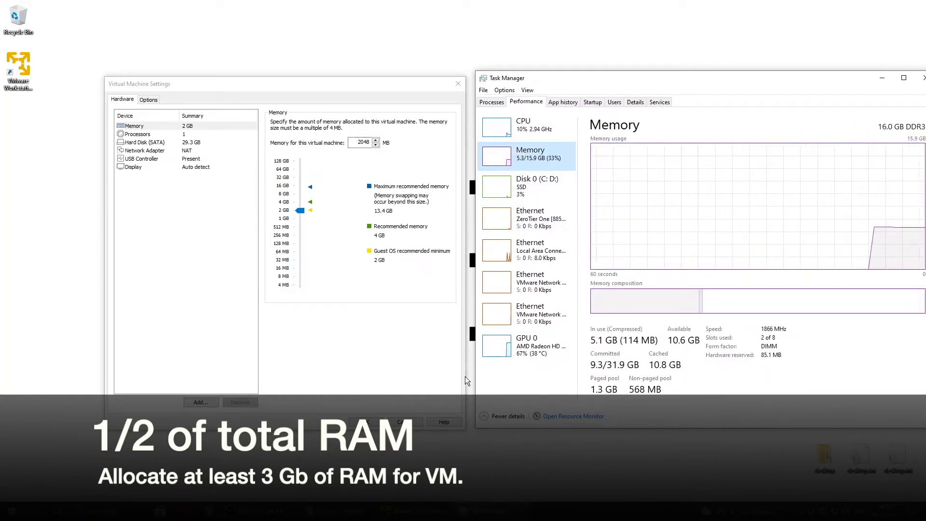
{"action": "left_click_drag", "start_coordinate": [300, 210], "coordinate": [299, 195]}
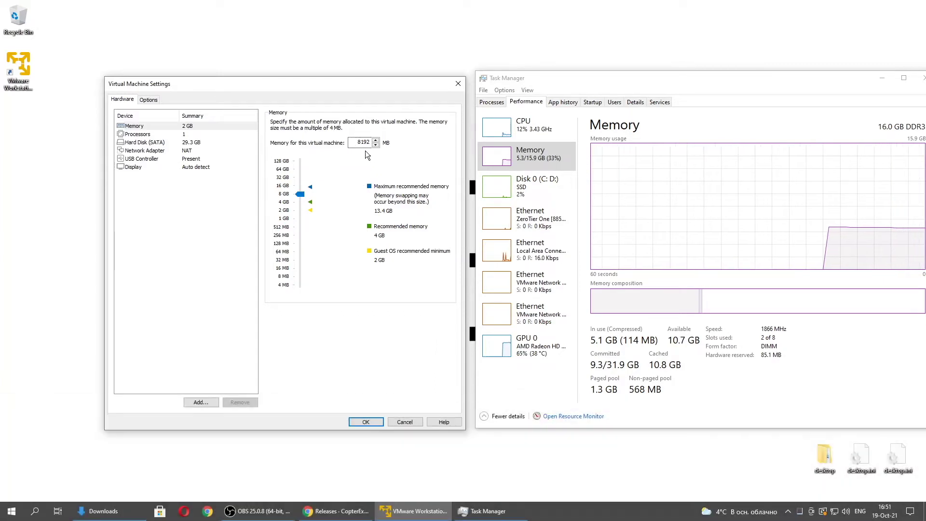
Check the host's CPU core count in Task Manager and set the virtual machine's number of processor cores to 3
{"action": "left_click", "coordinate": [144, 135]}
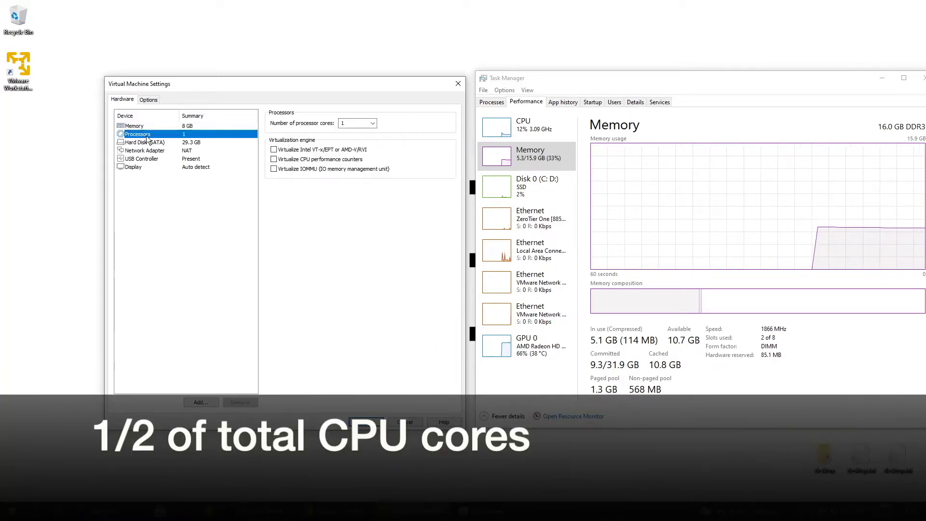
{"action": "left_click", "coordinate": [524, 128]}
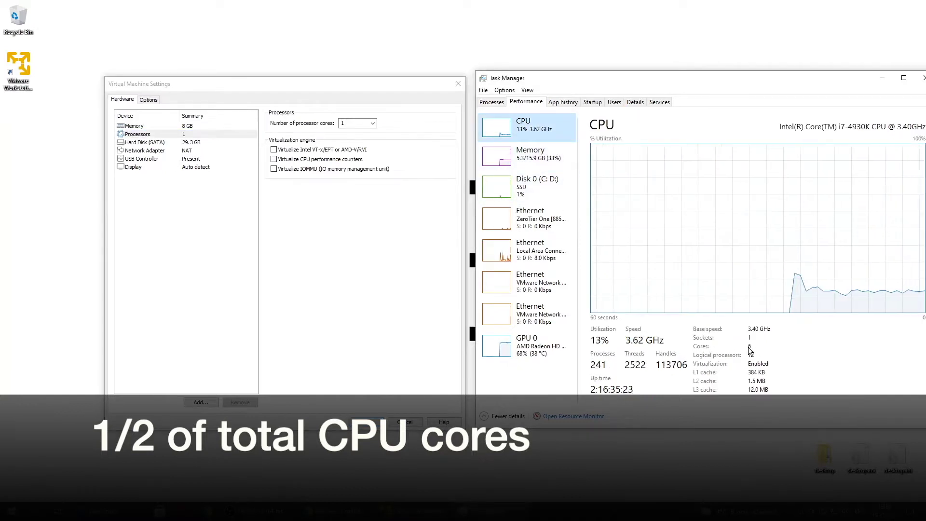
{"action": "left_click", "coordinate": [373, 122]}
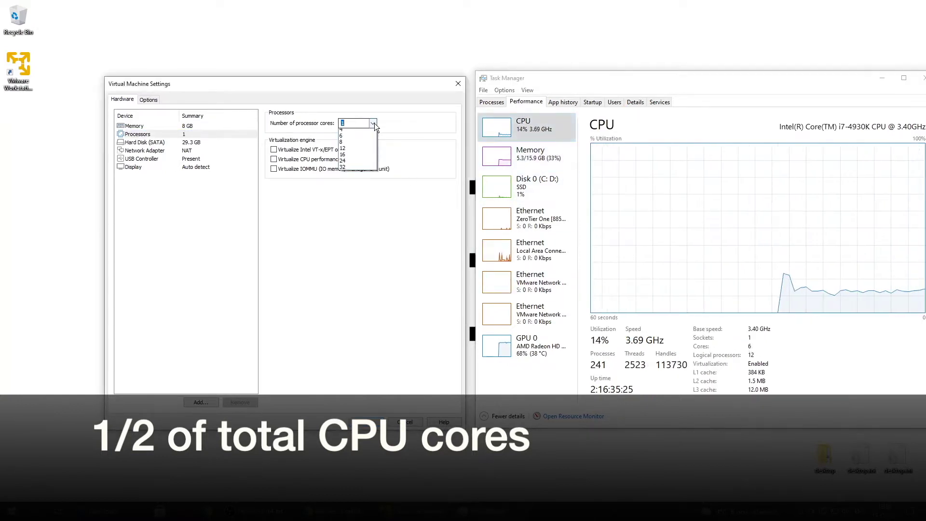
{"action": "left_click", "coordinate": [342, 145]}
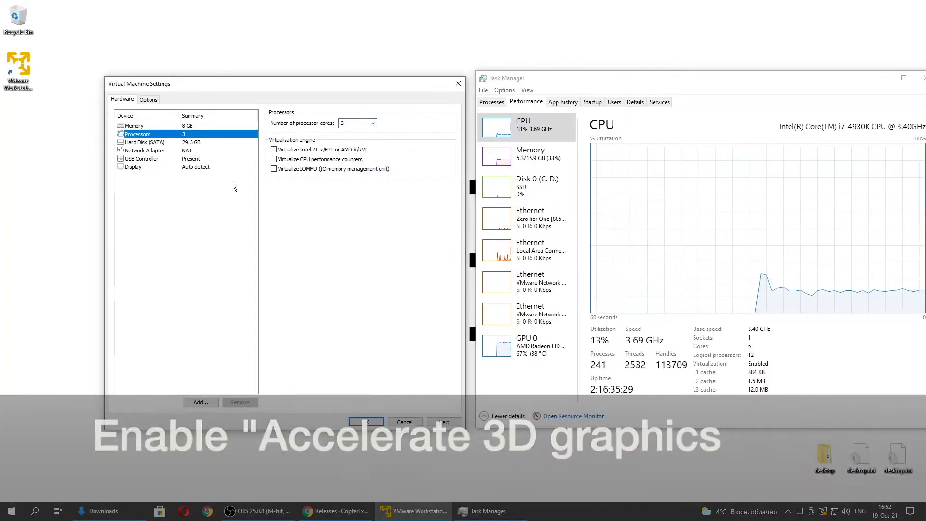
Enable Accelerate 3D graphics for the virtual machine's display and set the maximum graphics memory to 1 GB
{"action": "left_click", "coordinate": [150, 168]}
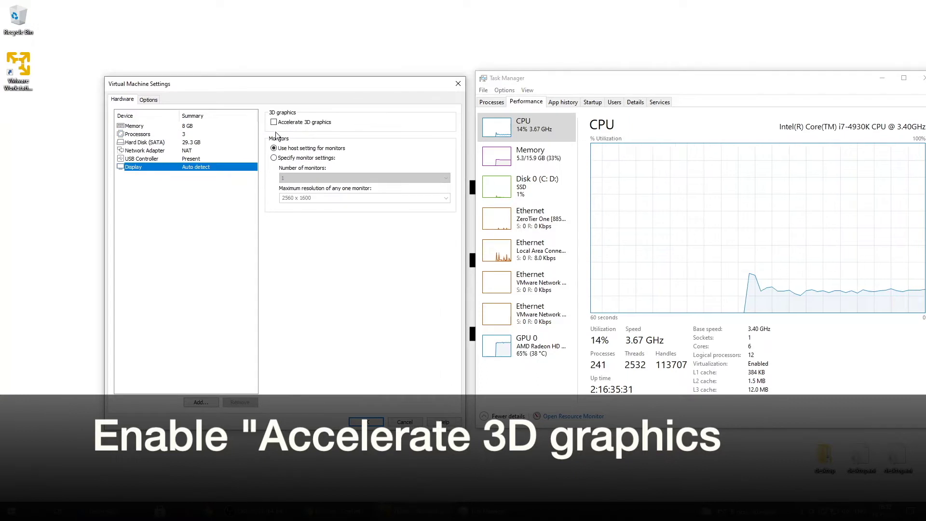
{"action": "left_click", "coordinate": [274, 123]}
{"action": "left_click", "coordinate": [298, 252]}
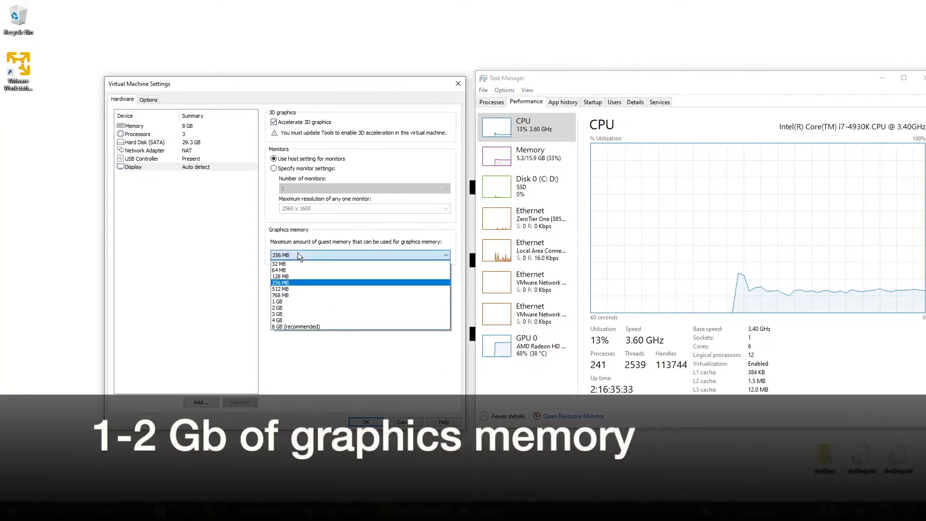
{"action": "left_click", "coordinate": [281, 301]}
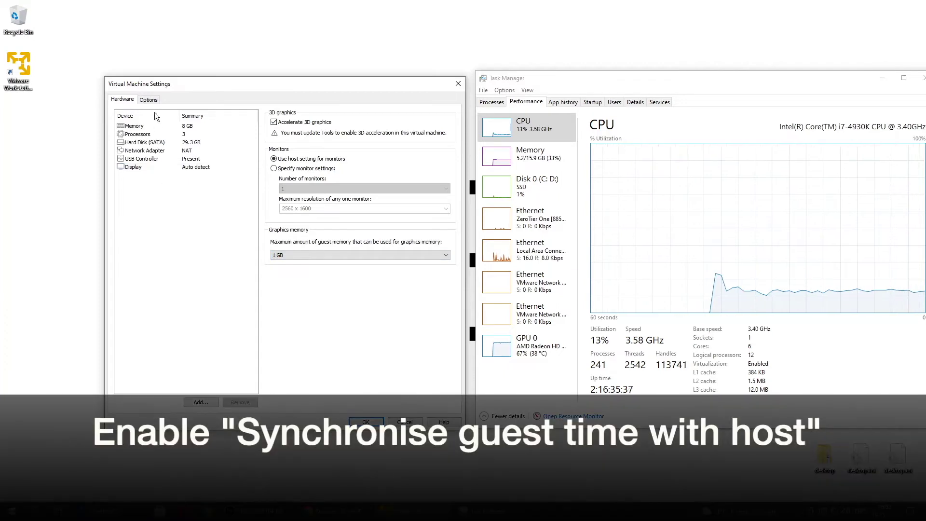
Enable Synchronize guest time with host in the VMware Tools options and save the virtual machine settings
{"action": "left_click", "coordinate": [149, 101]}
{"action": "left_click", "coordinate": [135, 151]}
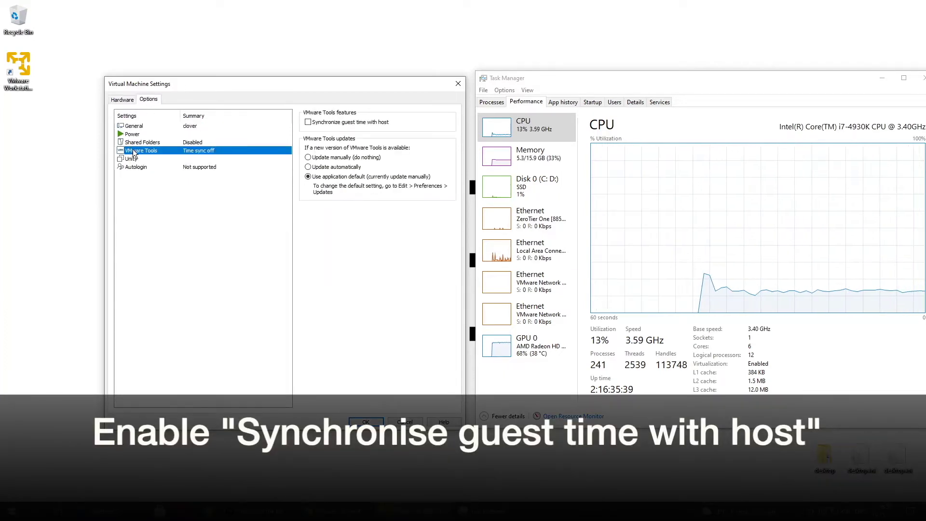
{"action": "left_click", "coordinate": [308, 122]}
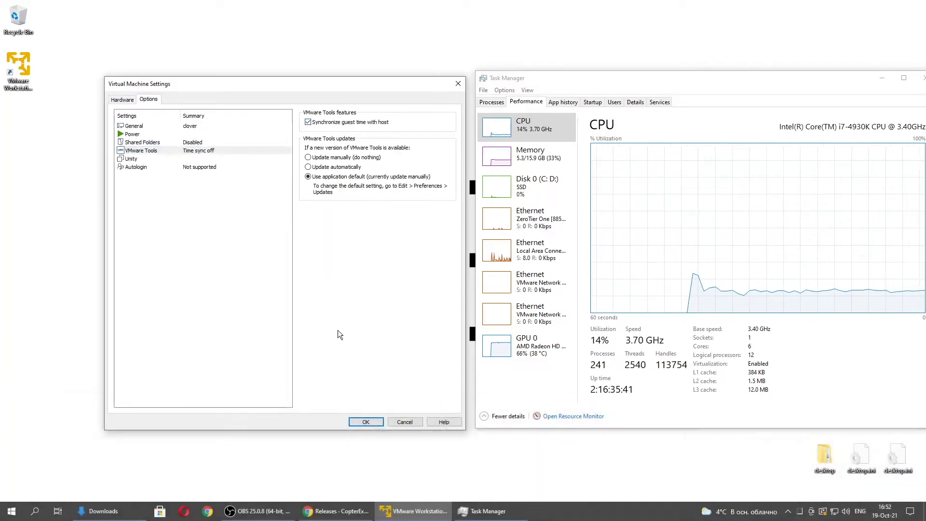
{"action": "left_click", "coordinate": [367, 422]}
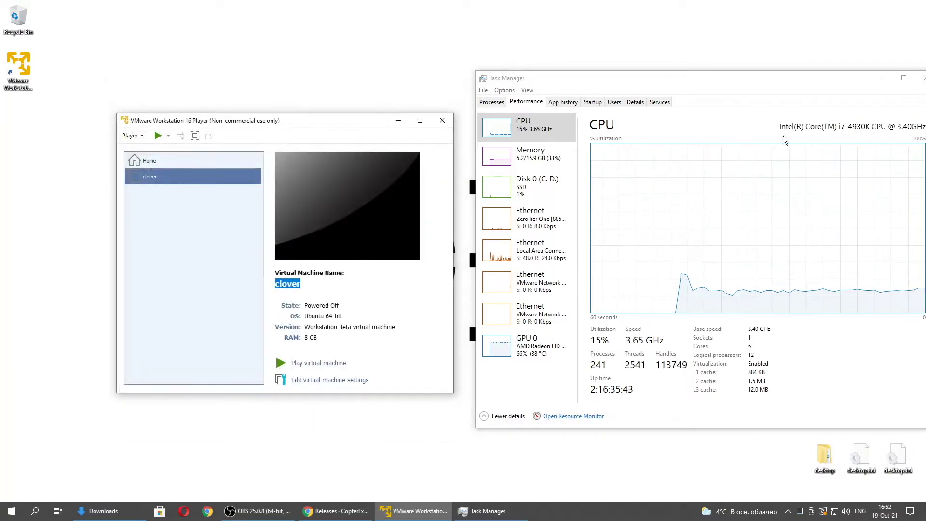
Close Task Manager, then start the clover virtual machine in a maximized window
{"action": "left_click", "coordinate": [918, 80]}
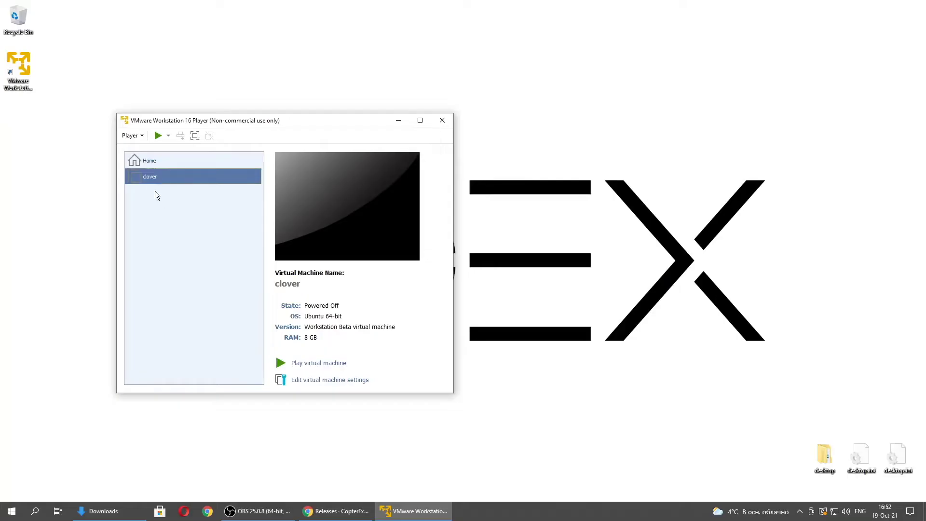
{"action": "left_click", "coordinate": [318, 362]}
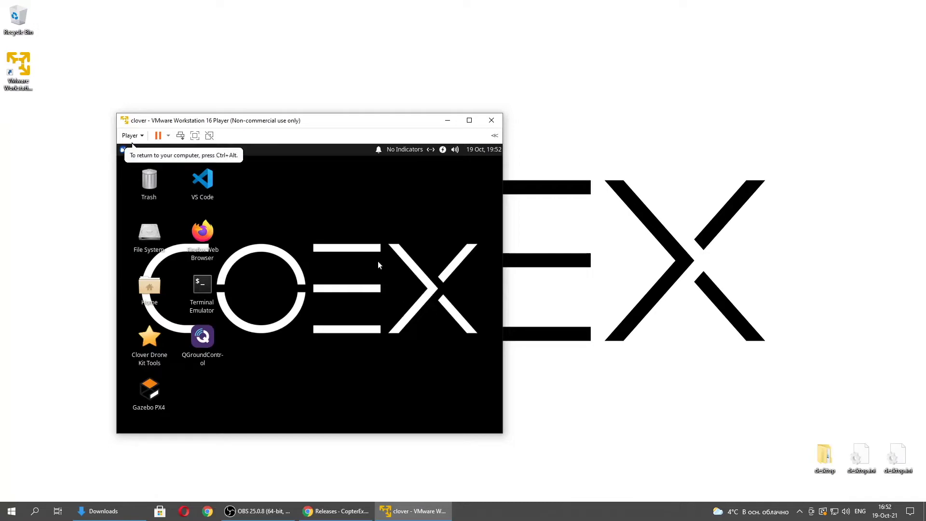
{"action": "left_click", "coordinate": [468, 120]}
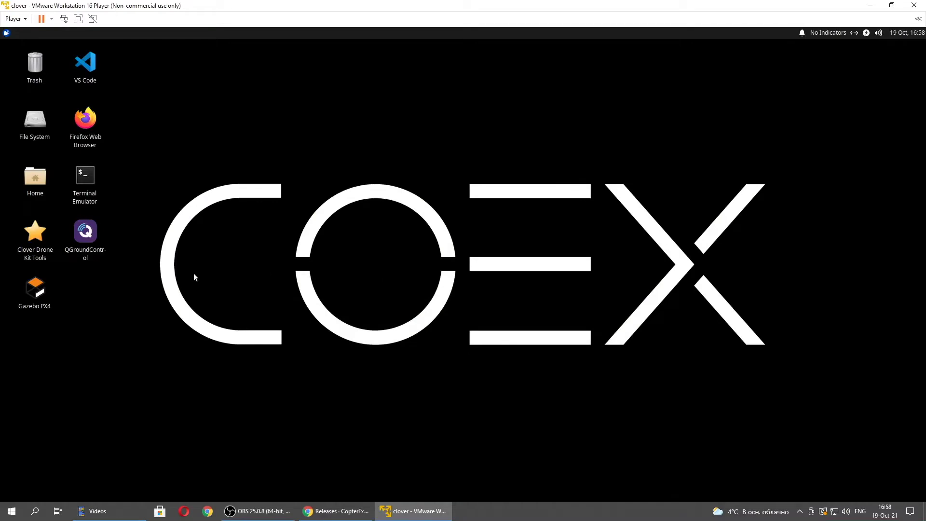
Launch the Gazebo PX4 simulator from the guest desktop and inspect the drone on its marker
{"action": "double_click", "coordinate": [34, 289]}
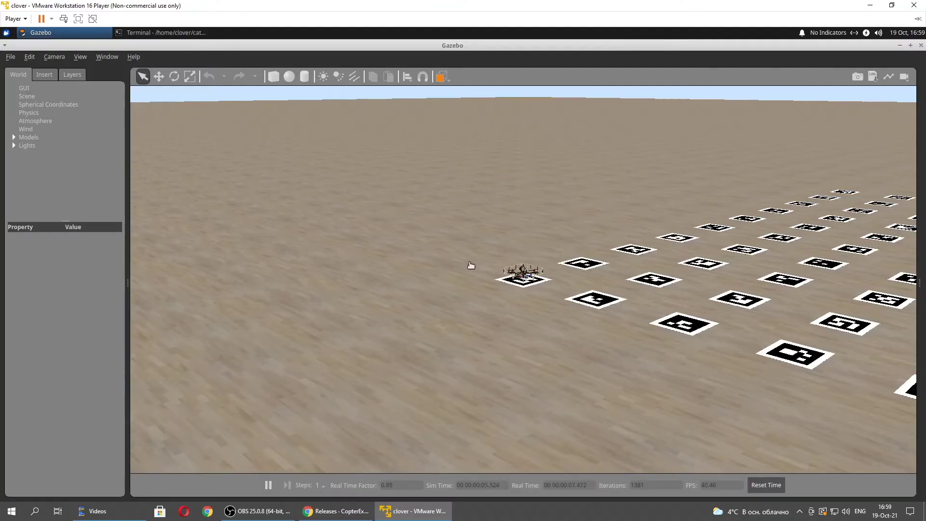
{"action": "mouse_move", "coordinate": [470, 265]}
{"action": "left_mouse_down"}
{"action": "mouse_move", "coordinate": [459, 321]}
{"action": "mouse_move", "coordinate": [465, 367]}
{"action": "mouse_move", "coordinate": [567, 357]}
{"action": "left_mouse_up"}
{"action": "scroll", "coordinate": [392, 351], "scroll_direction": "up", "scroll_amount": 5}
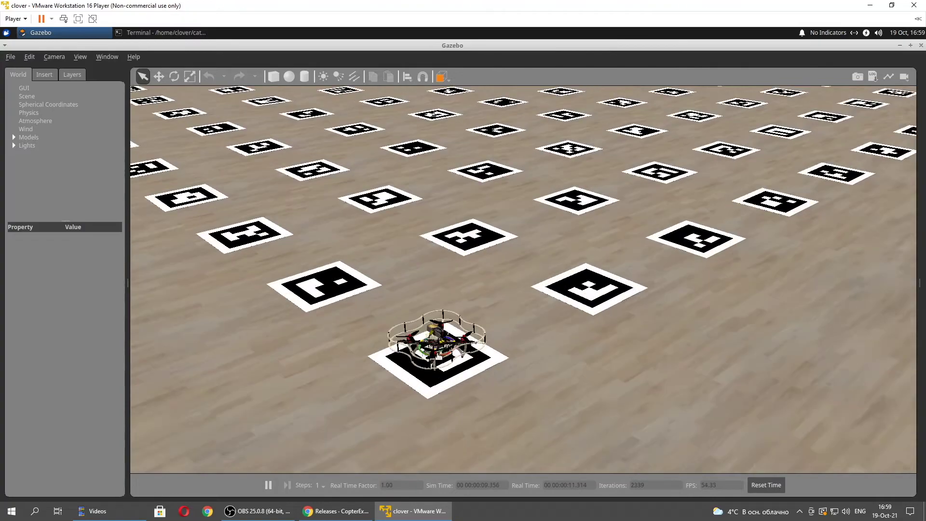
{"action": "scroll", "coordinate": [442, 356], "scroll_direction": "up", "scroll_amount": 8}
{"action": "scroll", "coordinate": [443, 357], "scroll_direction": "down", "scroll_amount": 10}
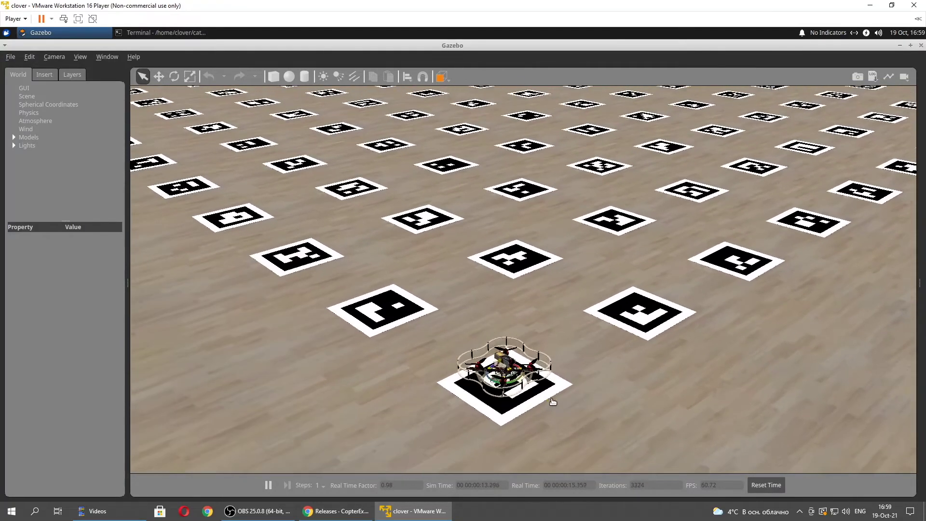
{"action": "scroll", "coordinate": [552, 401], "scroll_direction": "down", "scroll_amount": 6}
Restore the Gazebo window to a smaller size and look at the simulator's terminal output behind it
{"action": "left_click_drag", "start_coordinate": [305, 45], "coordinate": [481, 52]}
{"action": "left_click", "coordinate": [387, 332]}
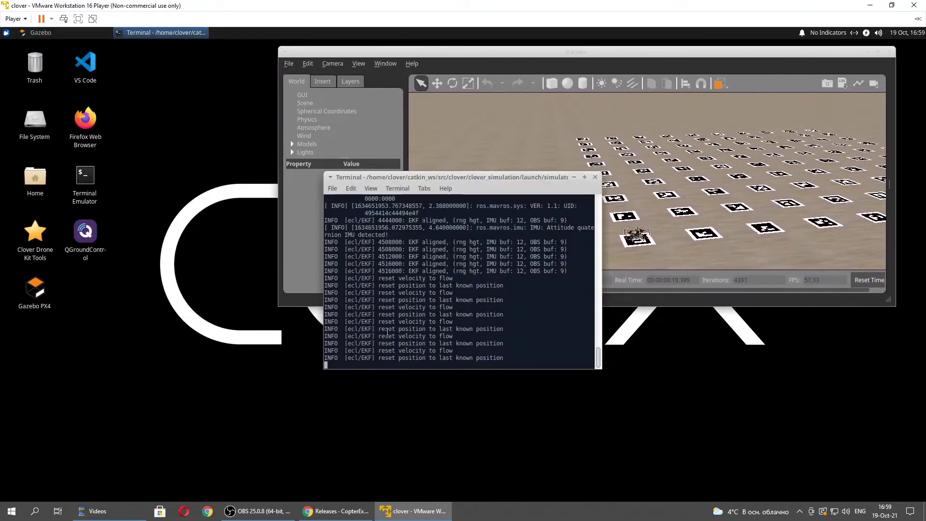
{"action": "left_click", "coordinate": [695, 256]}
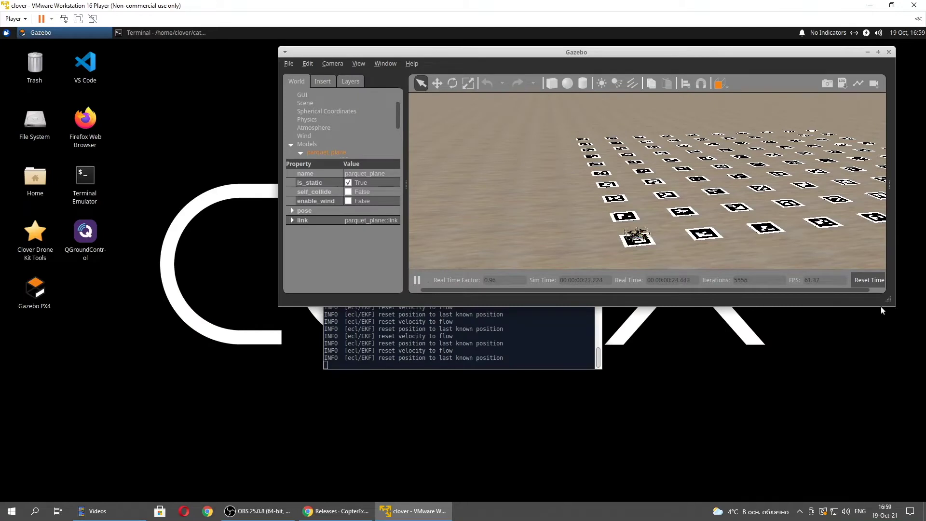
Browse to the examples folder inside the Home folder and open a terminal there
{"action": "left_click", "coordinate": [194, 188]}
{"action": "double_click", "coordinate": [44, 174]}
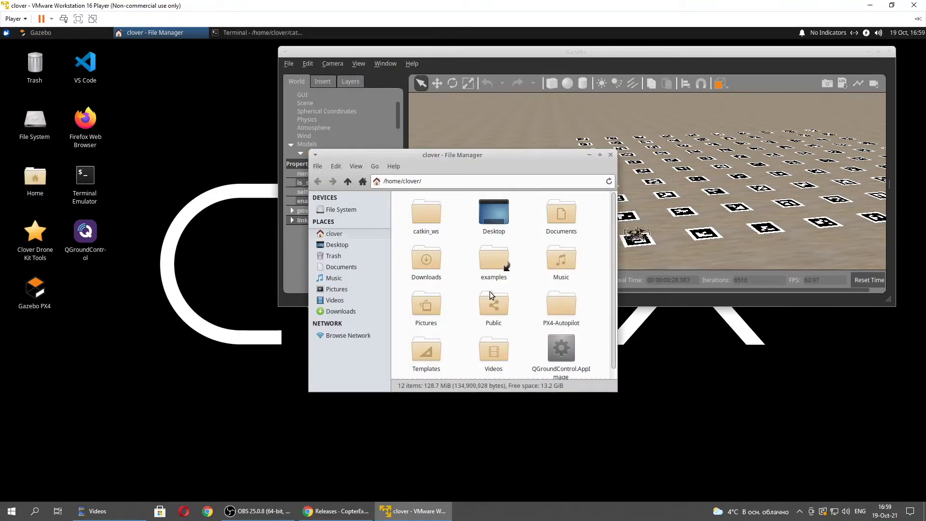
{"action": "double_click", "coordinate": [491, 252]}
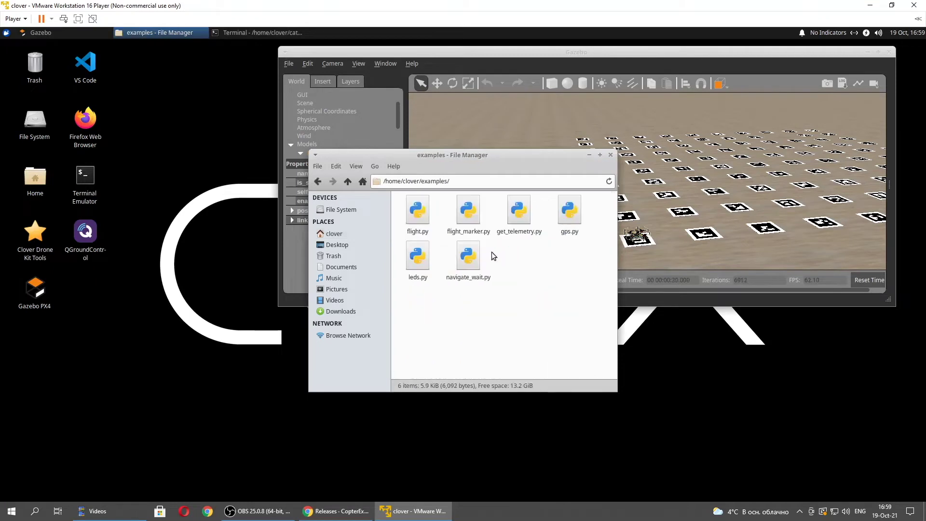
{"action": "right_click", "coordinate": [529, 262]}
{"action": "left_click", "coordinate": [573, 303]}
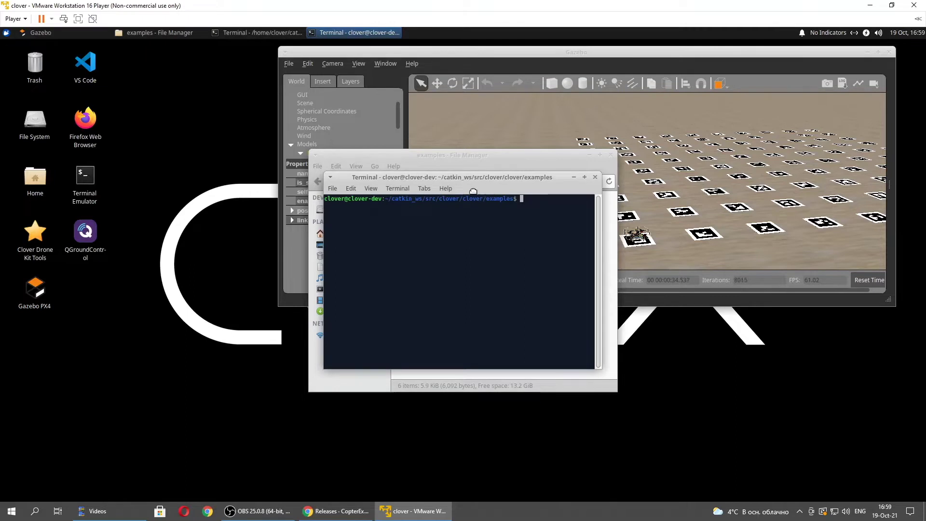
Move the terminal window off the file list and run the flight example with python3 flight.py
{"action": "left_click_drag", "start_coordinate": [478, 179], "coordinate": [435, 295]}
{"action": "left_click", "coordinate": [415, 287]}
{"action": "left_click", "coordinate": [430, 411]}
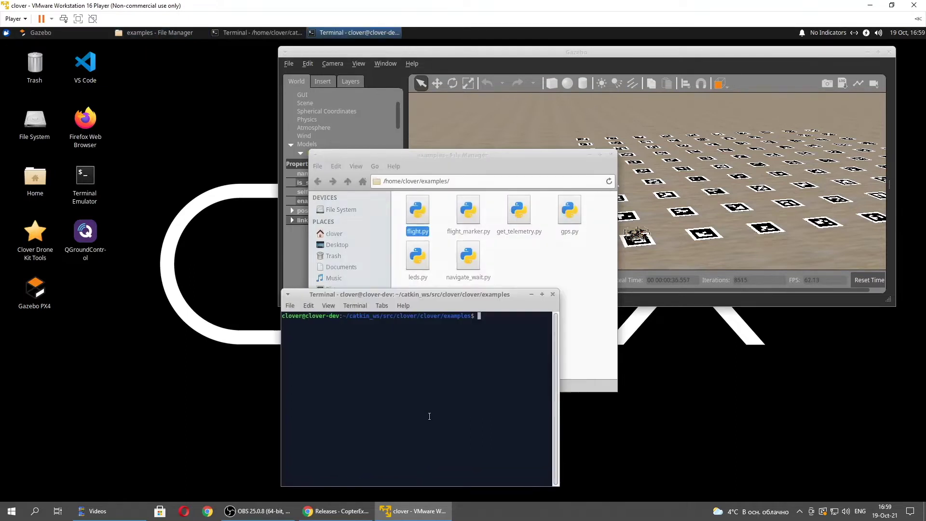
{"action": "type", "text": "python3"}
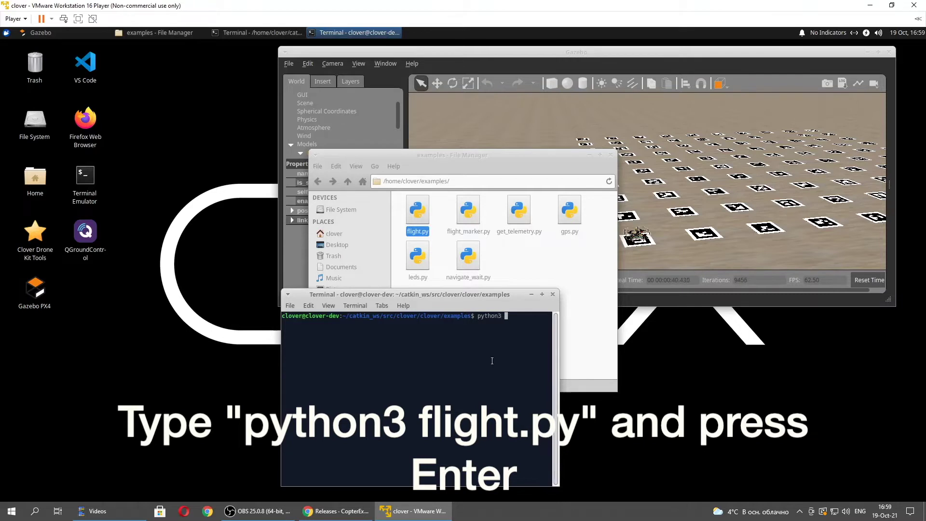
{"action": "type", "text": " flight.py"}
Watch the drone's flight in a maximized Gazebo window and check the script's progress in the terminal
{"action": "left_click", "coordinate": [679, 250]}
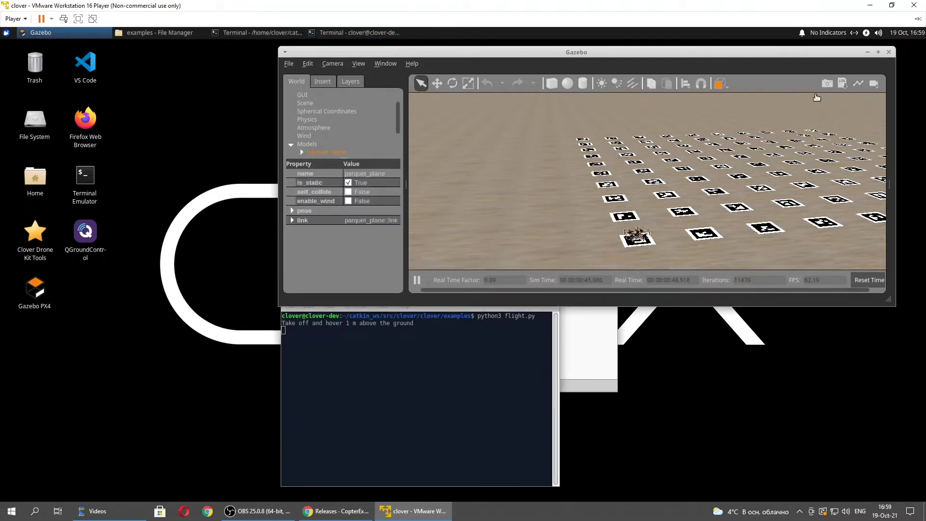
{"action": "left_click", "coordinate": [877, 52]}
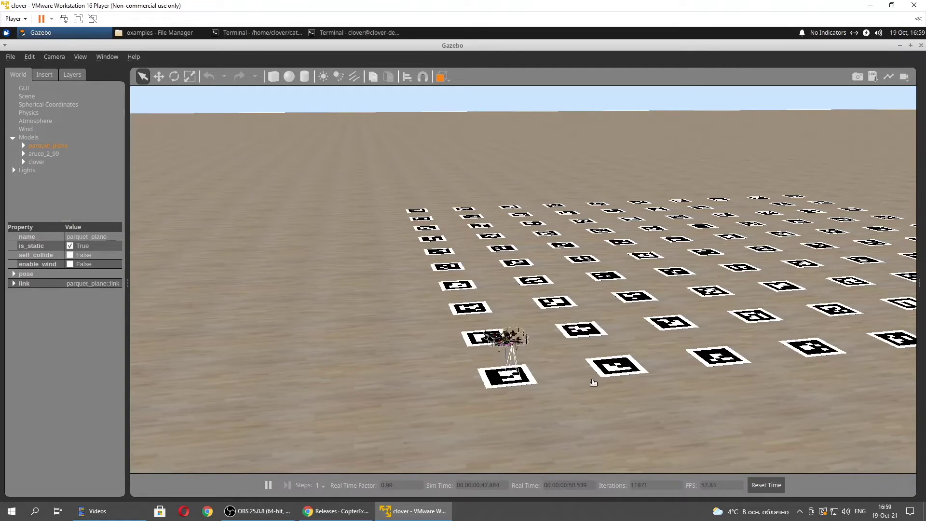
{"action": "scroll", "coordinate": [594, 362], "scroll_direction": "up", "scroll_amount": 2}
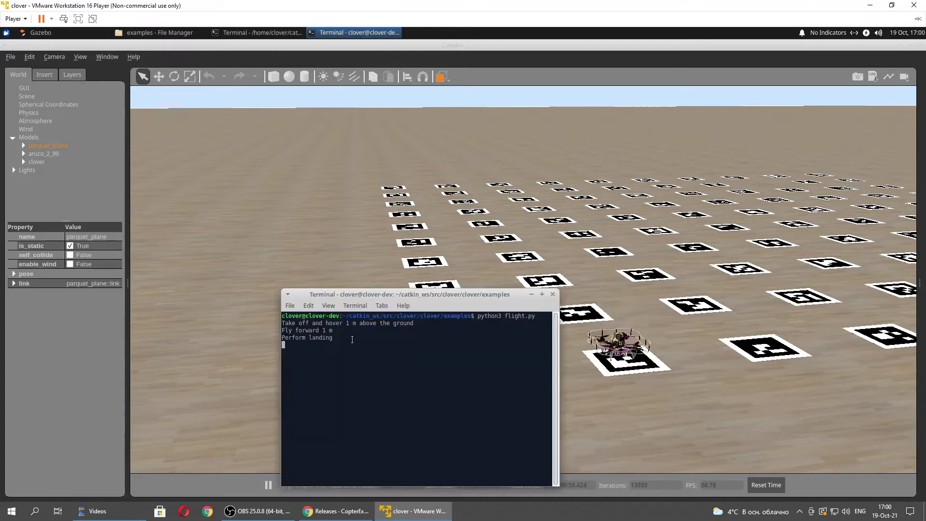
{"action": "left_click", "coordinate": [531, 294]}
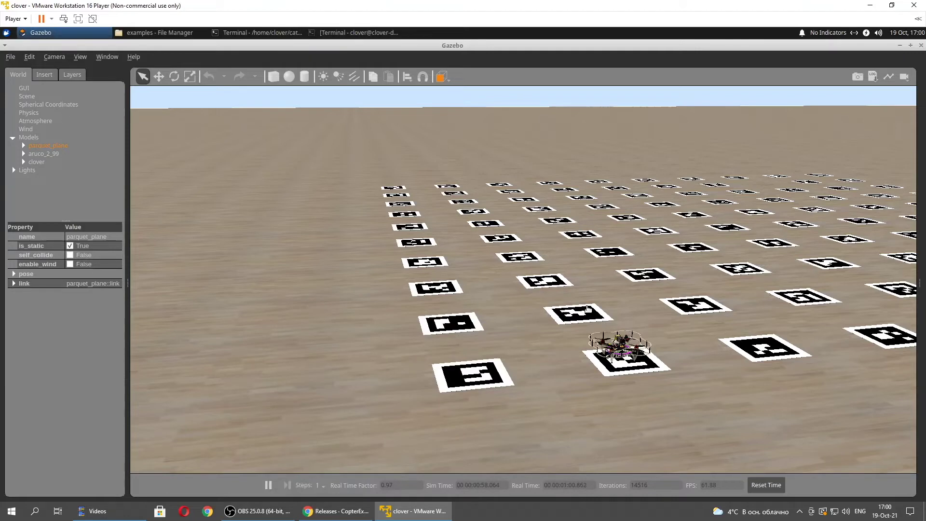
{"action": "left_click", "coordinate": [375, 32]}
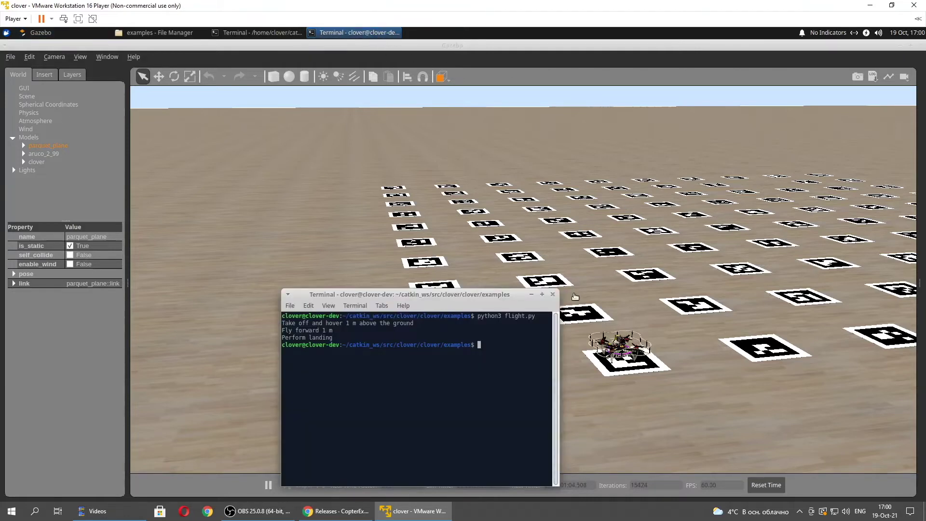
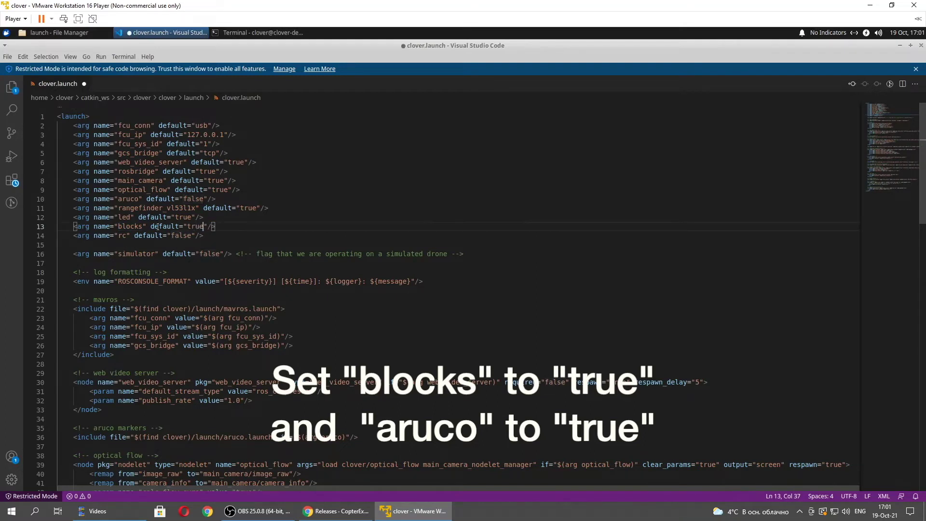
Set the aruco argument's default to true in clover.launch and save the file
{"action": "double_click", "coordinate": [198, 226]}
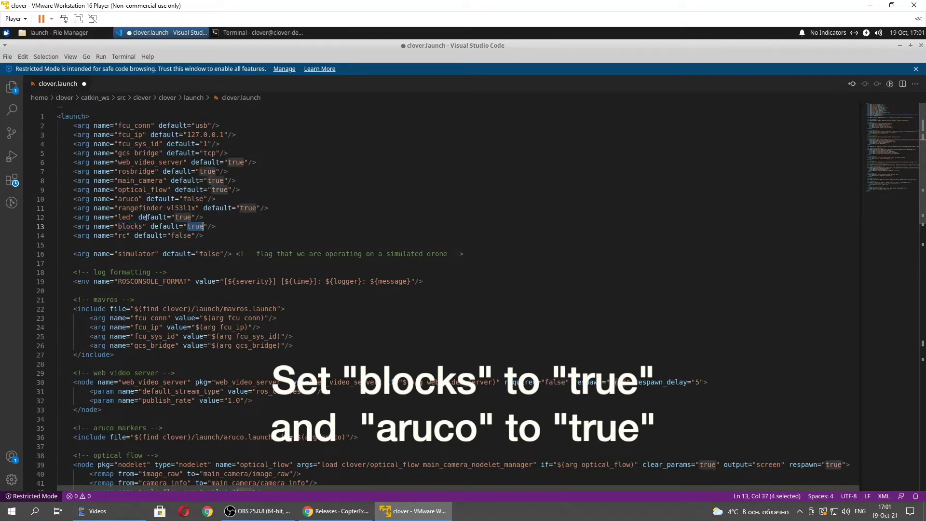
{"action": "double_click", "coordinate": [128, 199]}
{"action": "double_click", "coordinate": [194, 199]}
{"action": "type", "text": "true"}
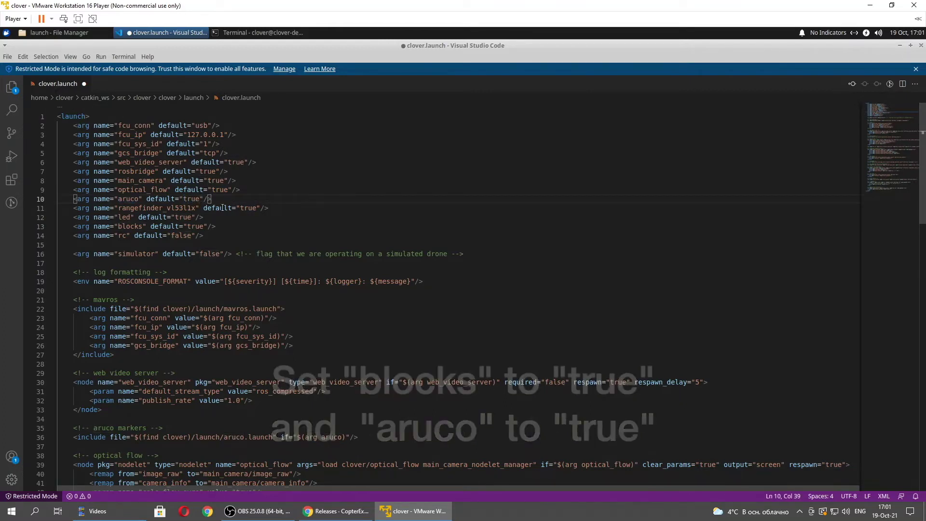
{"action": "key", "text": "ctrl+s"}
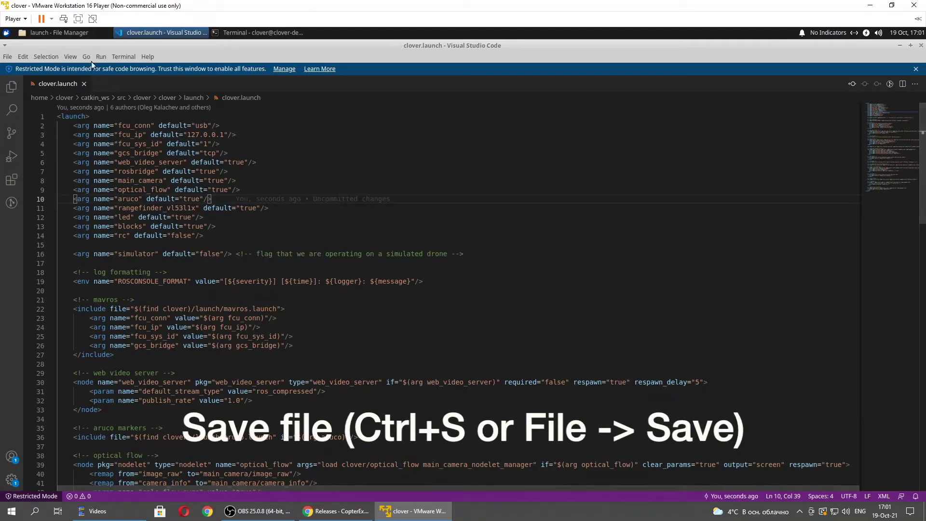
Open aruco.launch from the launch folder in Visual Studio Code
{"action": "left_click", "coordinate": [74, 34]}
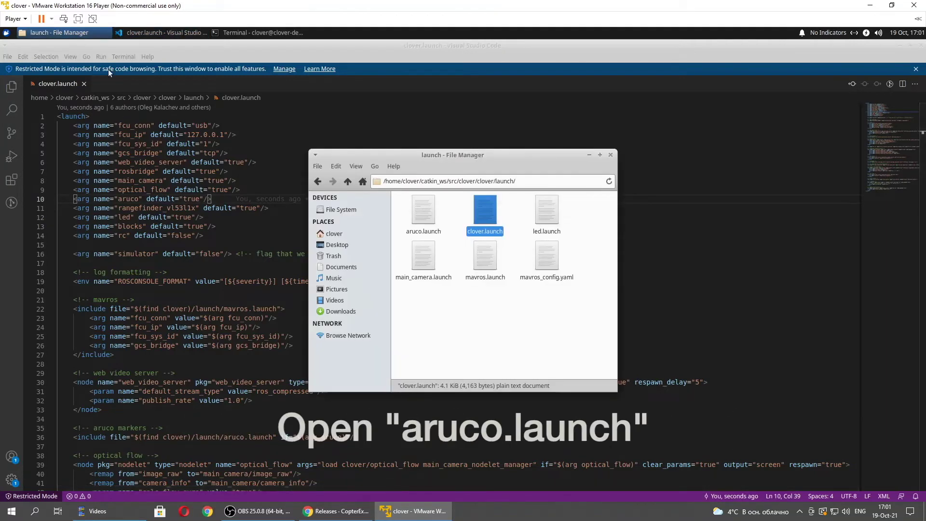
{"action": "right_click", "coordinate": [425, 208]}
{"action": "left_click", "coordinate": [438, 215]}
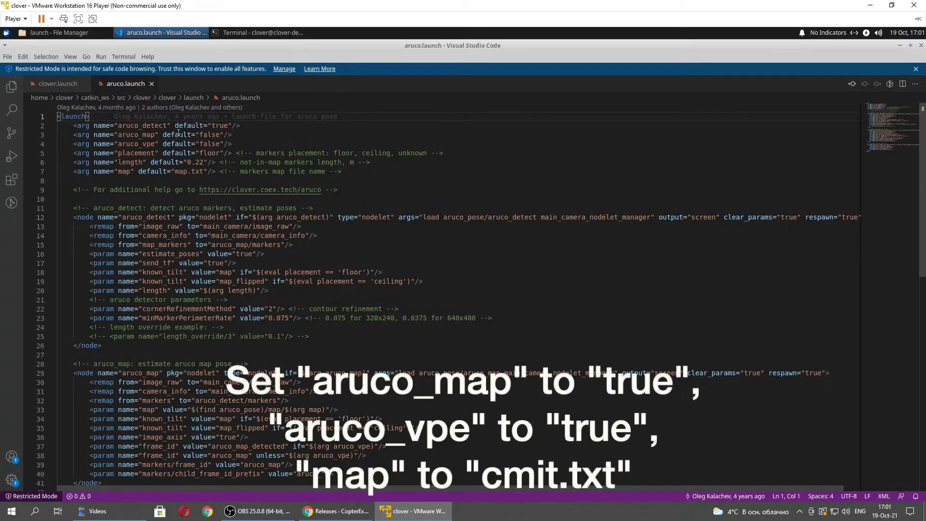
Set the defaults of the aruco_map and aruco_vpe arguments to true
{"action": "double_click", "coordinate": [207, 135]}
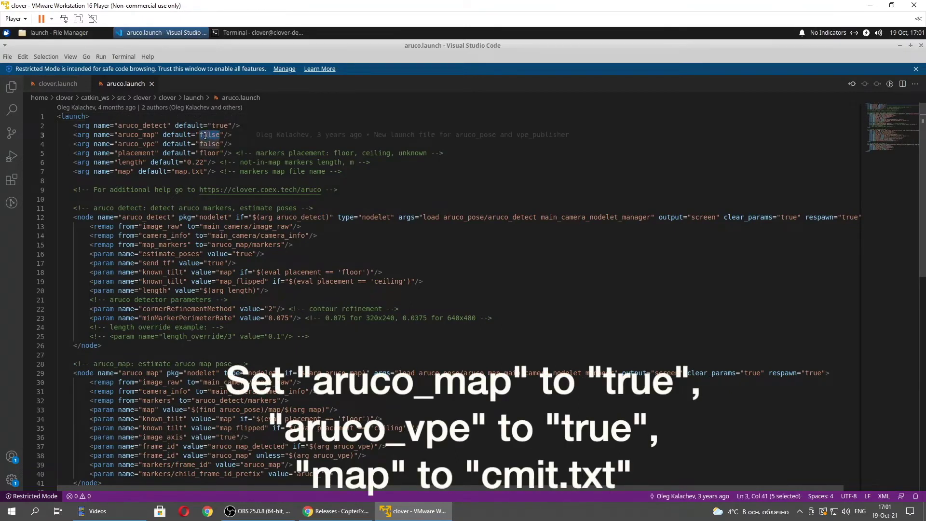
{"action": "type", "text": "true"}
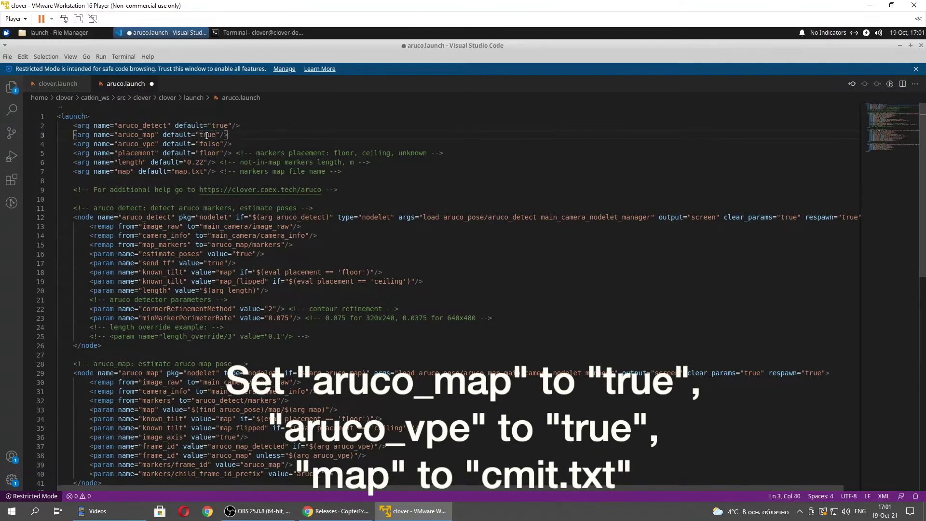
{"action": "double_click", "coordinate": [207, 144]}
{"action": "type", "text": "true"}
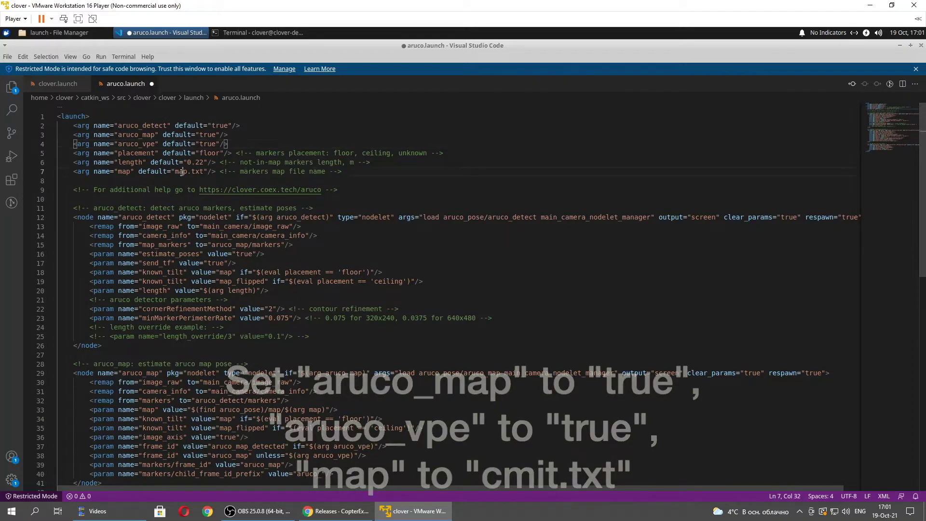
Change the map argument's default file name to cmit.txt in aruco.launch
{"action": "left_click", "coordinate": [187, 172]}
{"action": "double_click", "coordinate": [183, 172]}
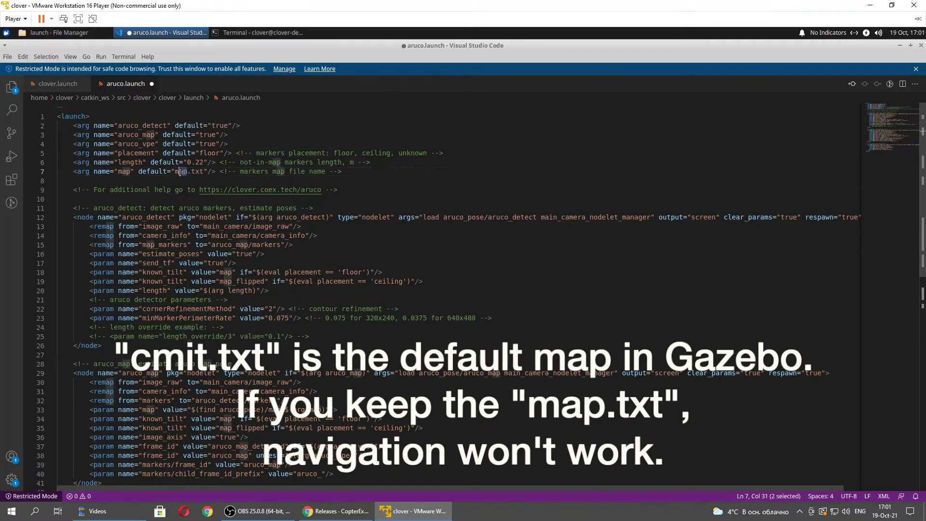
{"action": "type", "text": "cmit"}
{"action": "key", "text": "Right"}
{"action": "key", "text": "Right"}
{"action": "key", "text": "Right"}
{"action": "key", "text": "Right"}
{"action": "key", "text": "Right"}
{"action": "key", "text": "Right"}
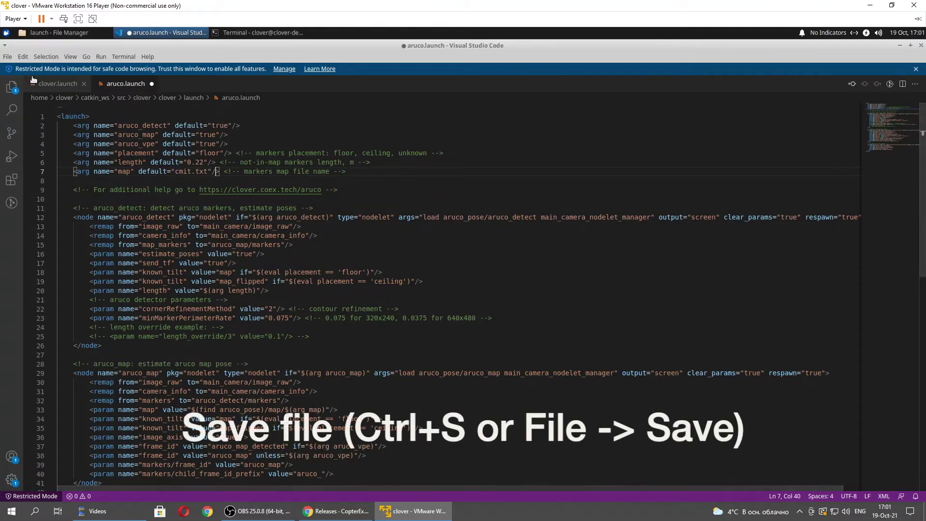
Save aruco.launch, and save clover.launch once more
{"action": "left_click", "coordinate": [8, 56]}
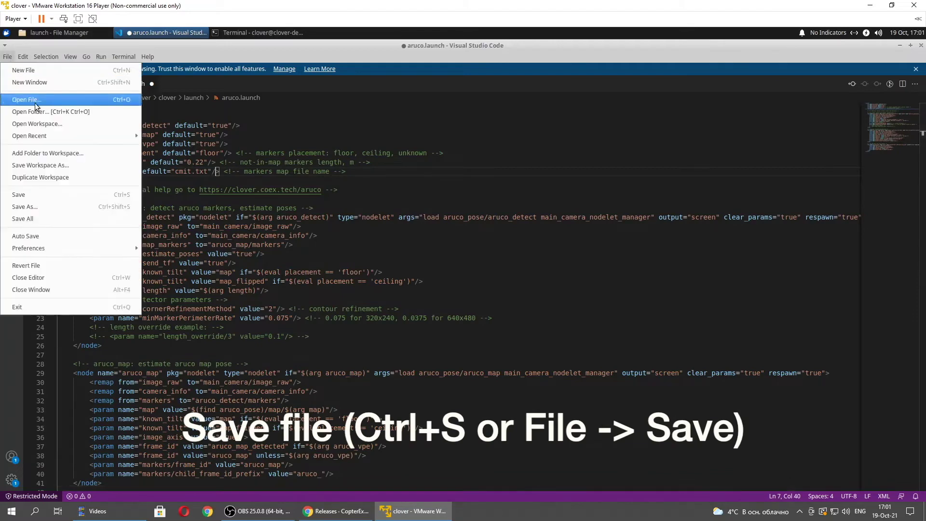
{"action": "left_click", "coordinate": [18, 194]}
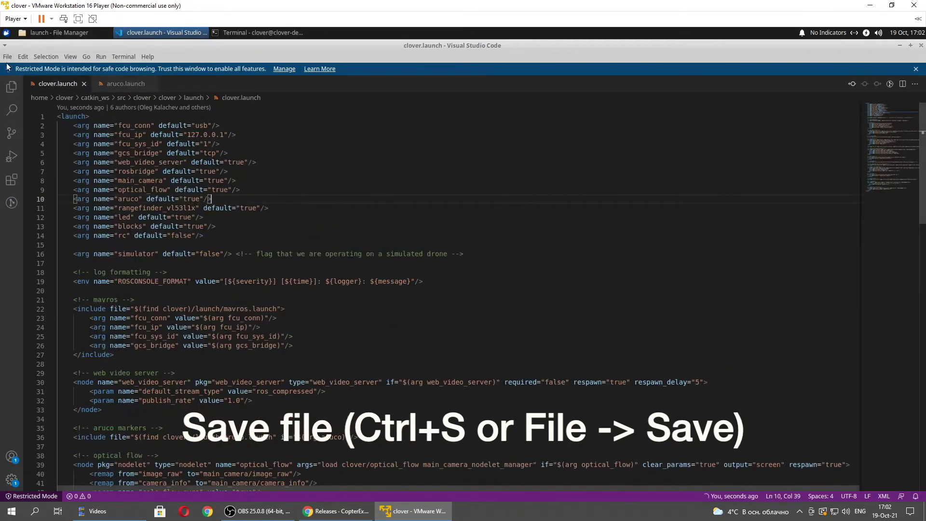
{"action": "left_click", "coordinate": [7, 56]}
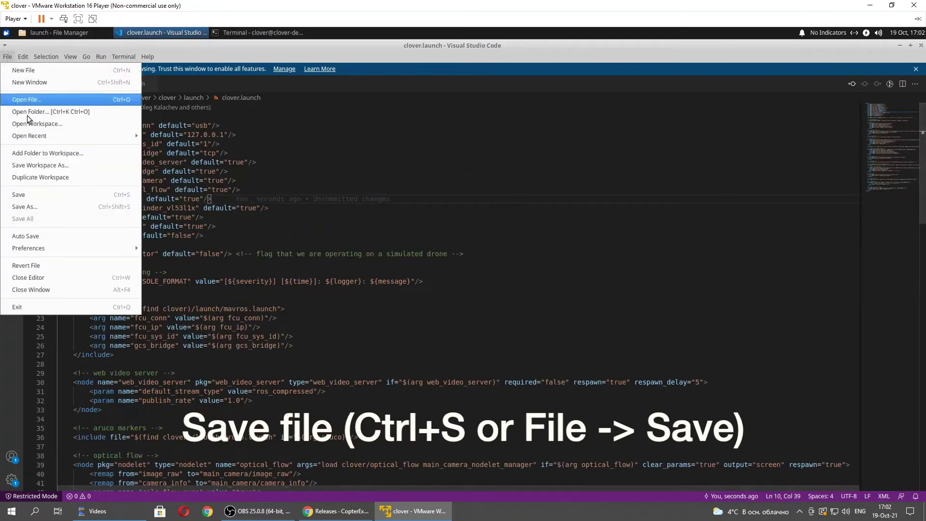
{"action": "left_click", "coordinate": [18, 194]}
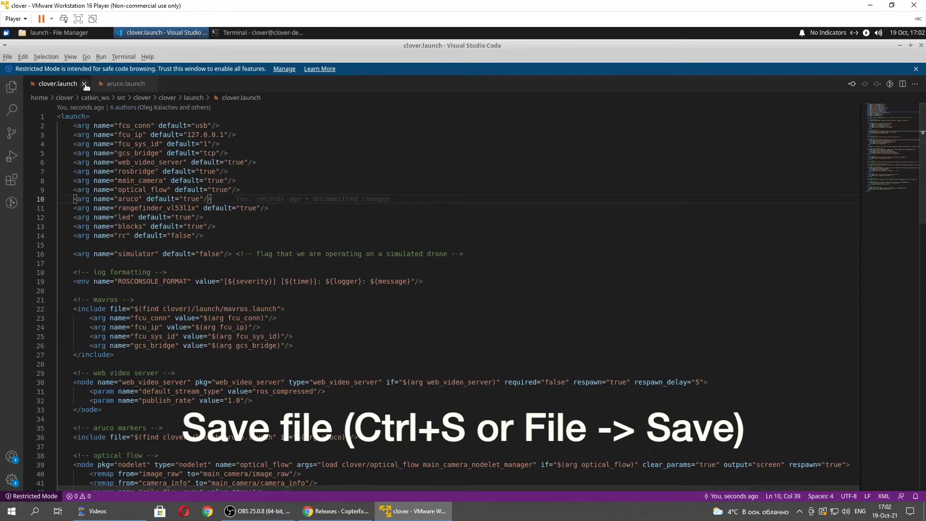
Close both launch files and minimize the code editor to reveal the guest desktop
{"action": "key", "text": "ctrl+w"}
{"action": "key", "text": "ctrl+w"}
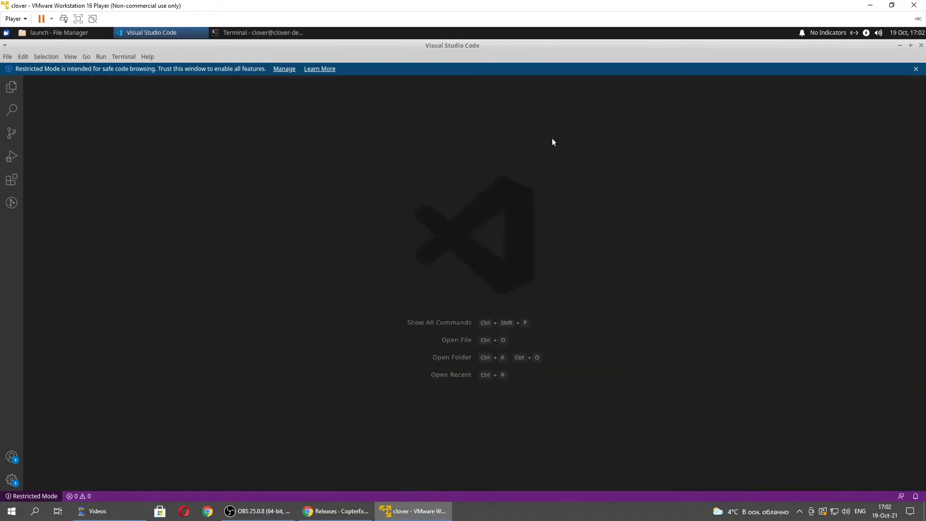
{"action": "left_click", "coordinate": [898, 45]}
{"action": "left_click", "coordinate": [344, 100]}
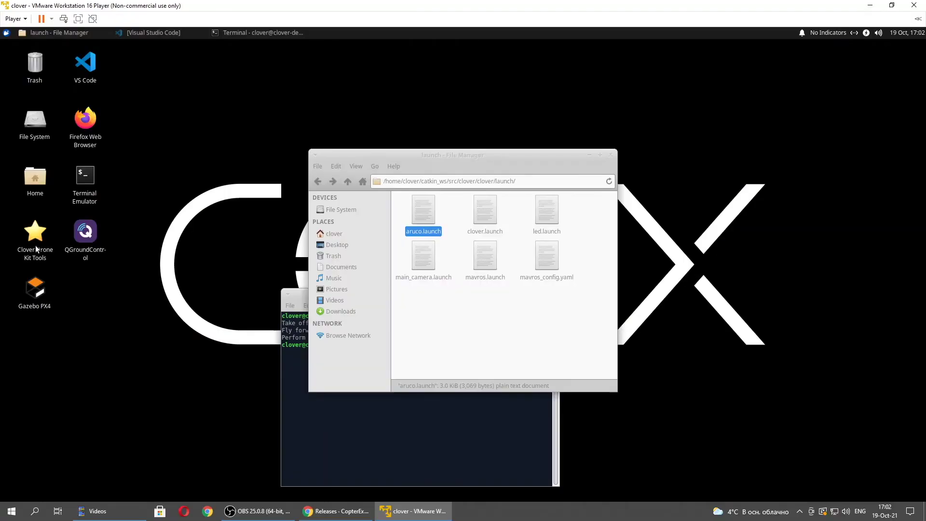
Launch the Gazebo PX4 simulator again, restore its window from maximized and make it taller
{"action": "left_click", "coordinate": [30, 291]}
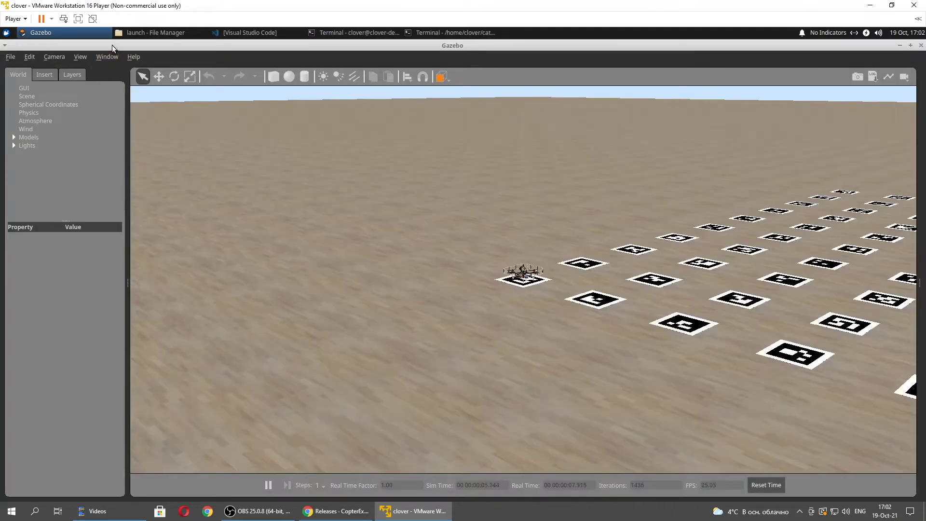
{"action": "double_click", "coordinate": [112, 45]}
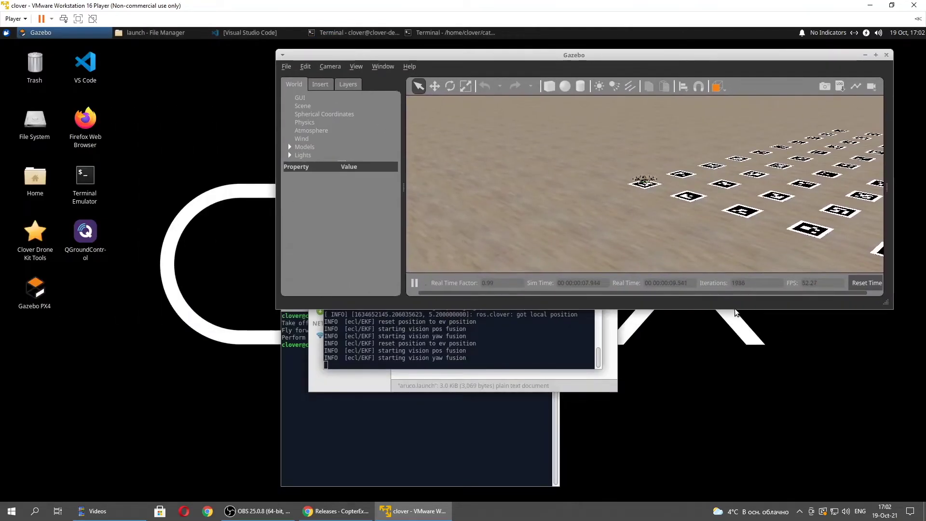
{"action": "left_click_drag", "start_coordinate": [755, 309], "coordinate": [755, 370]}
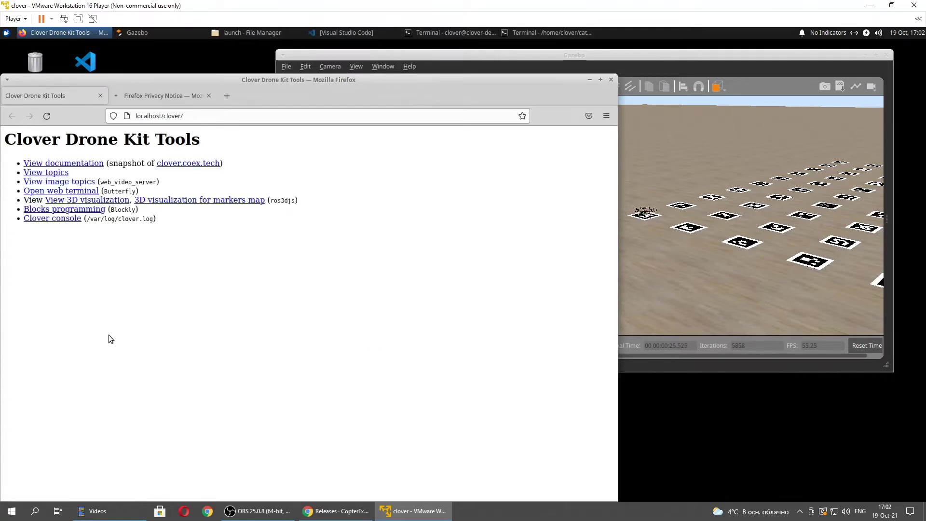
Open the Blocks programming page from Clover Drone Kit Tools in Firefox and check the simulator window beside it
{"action": "left_click", "coordinate": [46, 211]}
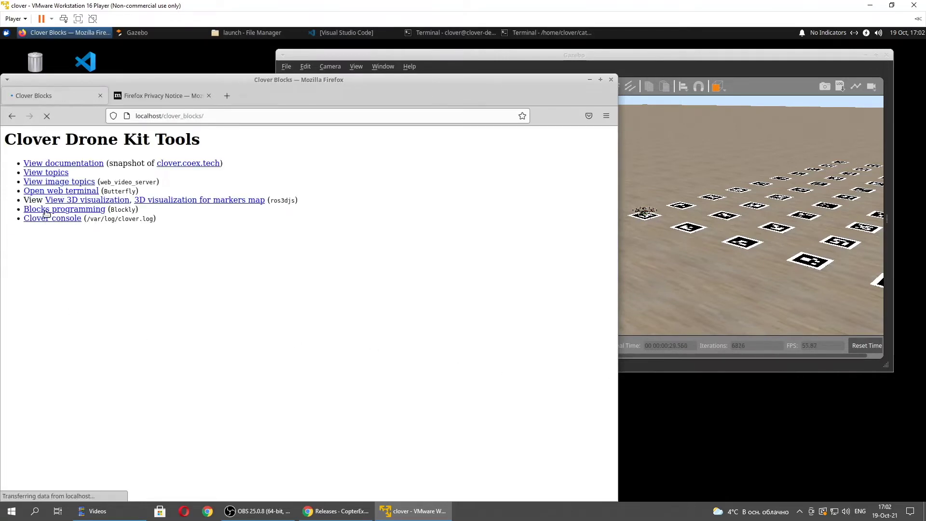
{"action": "left_click", "coordinate": [695, 362]}
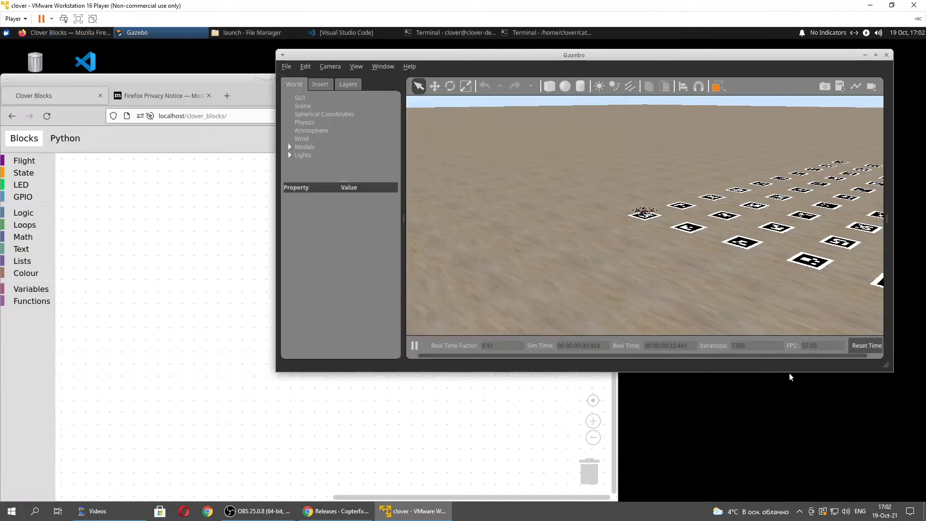
{"action": "left_click", "coordinate": [109, 204]}
Build a block program from the Flight blocks: take off, navigate to point, and land
{"action": "left_click", "coordinate": [24, 160]}
{"action": "left_click_drag", "start_coordinate": [85, 168], "coordinate": [284, 182]}
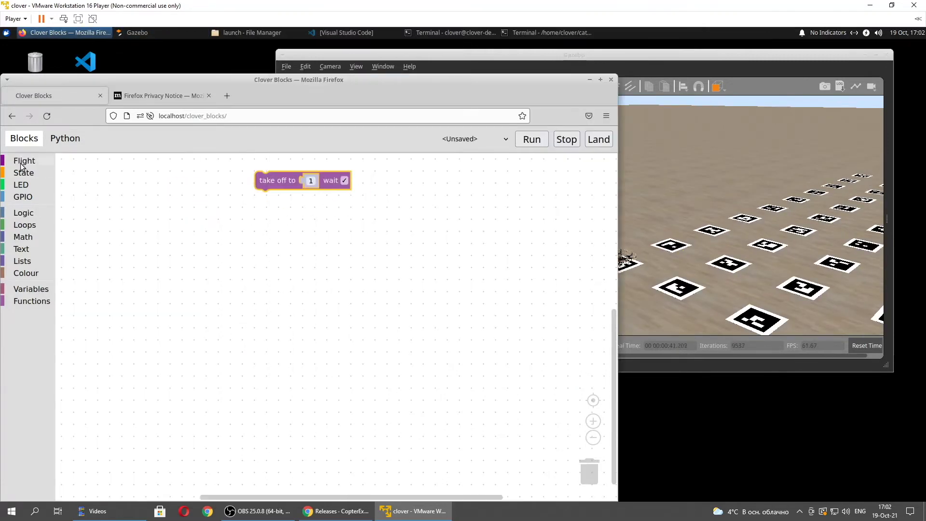
{"action": "left_click", "coordinate": [24, 160]}
{"action": "left_click_drag", "start_coordinate": [84, 208], "coordinate": [276, 200]}
{"action": "left_click", "coordinate": [23, 161]}
{"action": "left_click_drag", "start_coordinate": [73, 303], "coordinate": [264, 291]}
Set the navigate block to x 3, y 1, z 1.5 relative to markers map, and the take-off height to 1.5
{"action": "left_click", "coordinate": [312, 251]}
{"action": "left_click", "coordinate": [317, 285]}
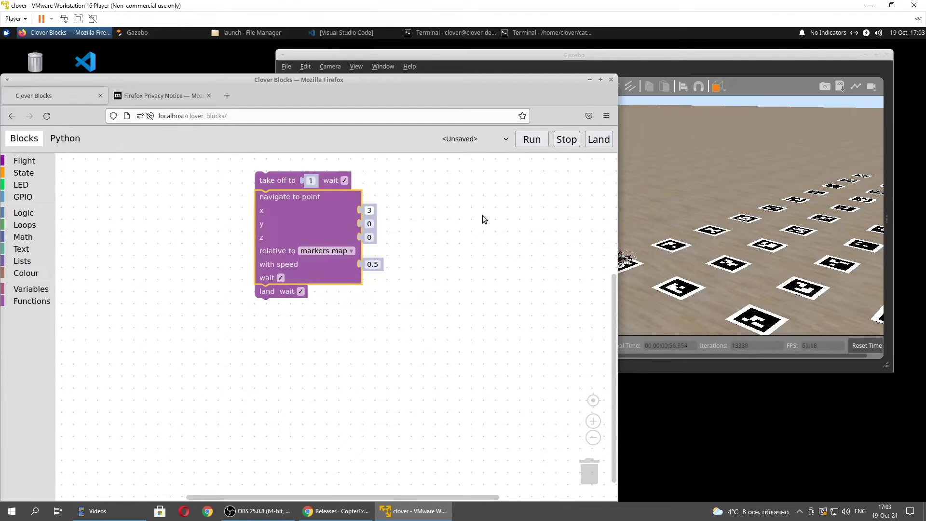
{"action": "type", "text": "1"}
{"action": "key", "text": "Tab"}
{"action": "type", "text": "1.5"}
{"action": "key", "text": "shift+Tab"}
{"action": "key", "text": "shift+Tab"}
{"action": "key", "text": "shift+Tab"}
{"action": "type", "text": "1.5"}
{"action": "left_click", "coordinate": [447, 232]}
Move the browser window aside, run the block program and watch the drone fly in Gazebo
{"action": "left_click_drag", "start_coordinate": [604, 92], "coordinate": [481, 72]}
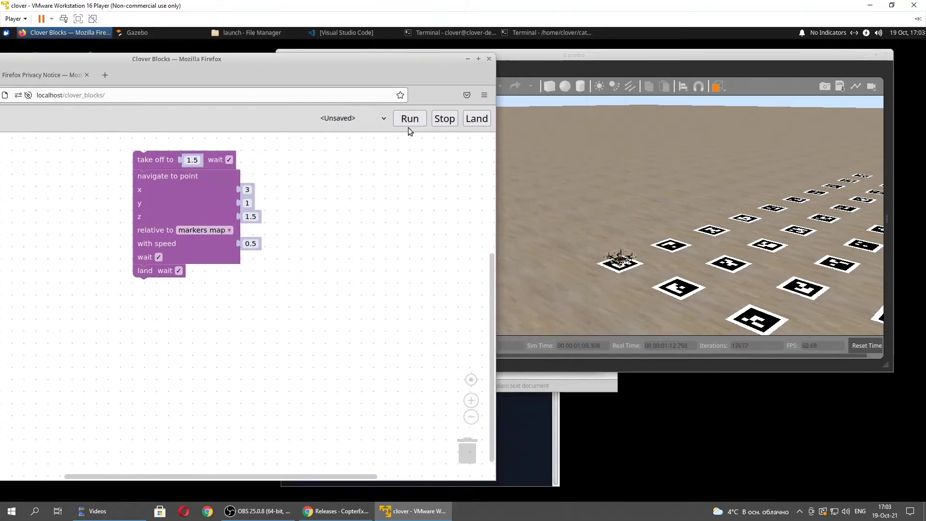
{"action": "left_click", "coordinate": [409, 119]}
{"action": "left_click", "coordinate": [266, 309]}
{"action": "left_click", "coordinate": [635, 298]}
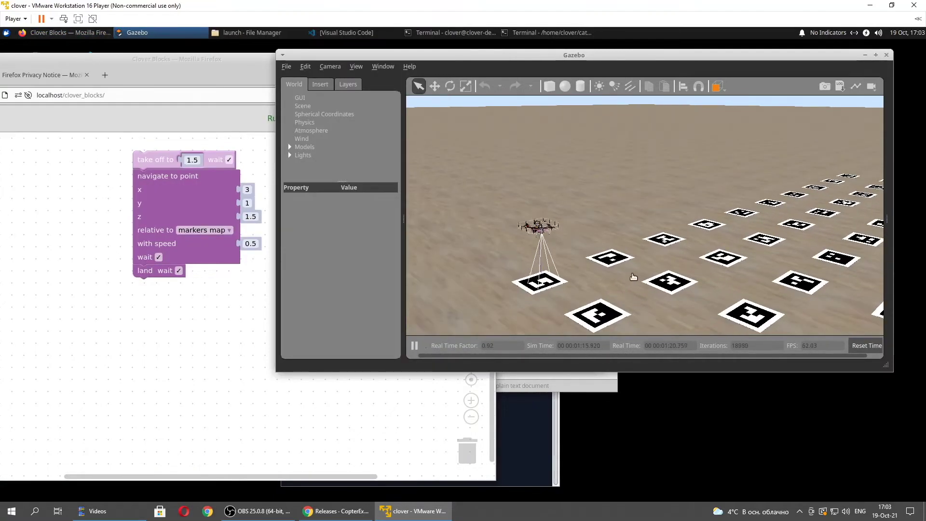
{"action": "scroll", "coordinate": [587, 243], "scroll_direction": "down", "scroll_amount": 3}
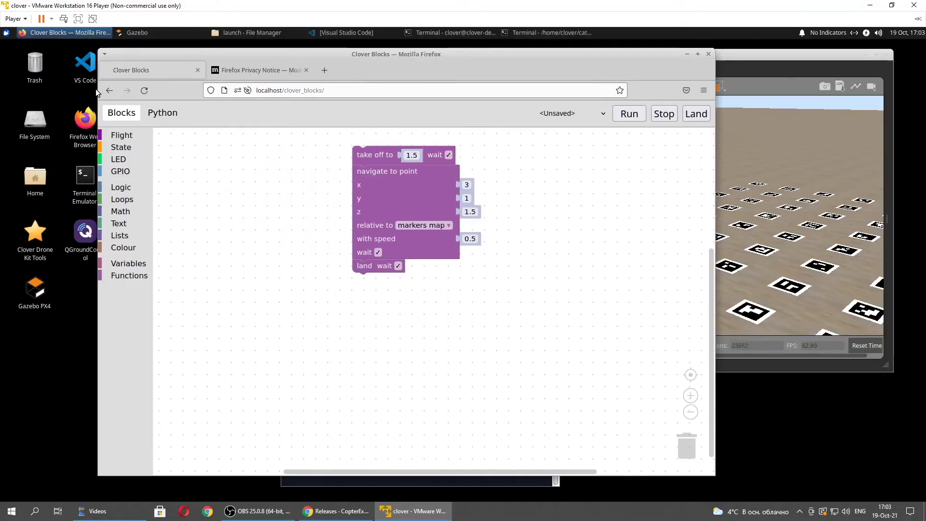
Open the /main_camera/image_raw stream from the image topics in Clover Drone Kit Tools and move the browser window aside
{"action": "left_click", "coordinate": [110, 91]}
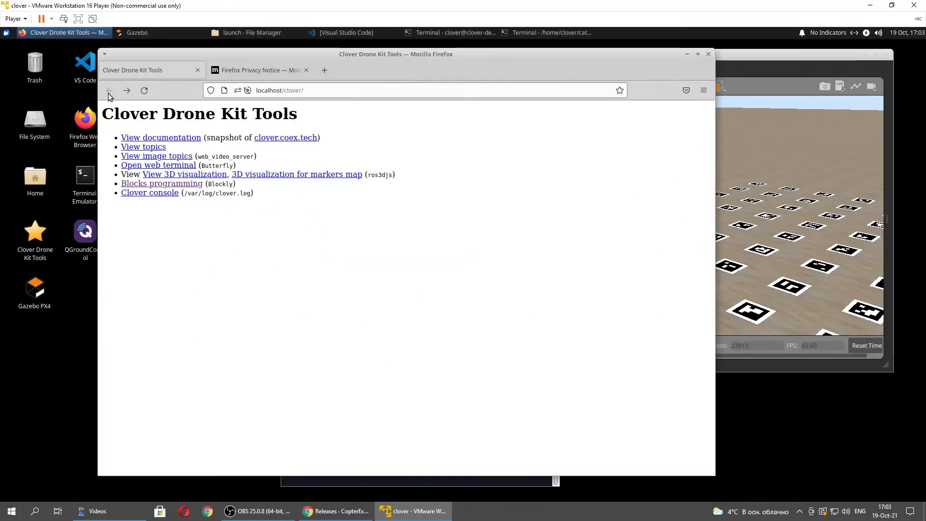
{"action": "left_click", "coordinate": [148, 157]}
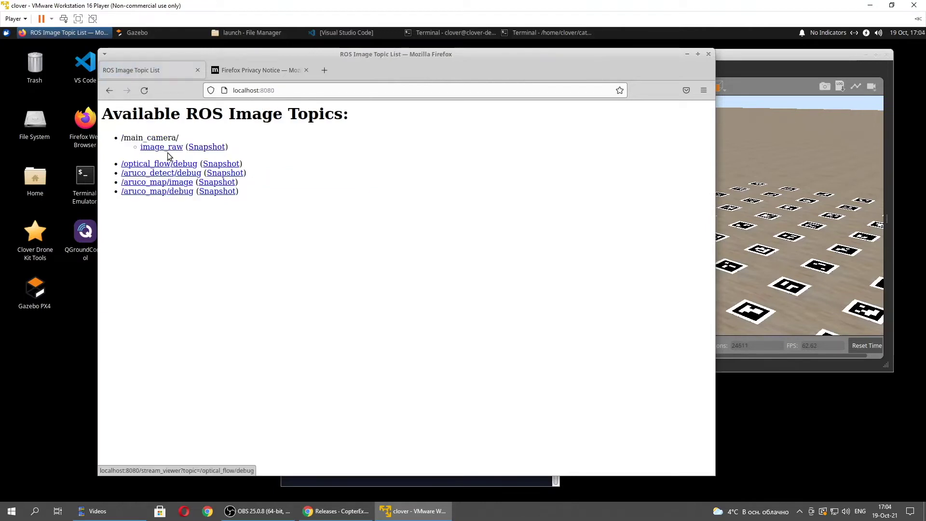
{"action": "left_click", "coordinate": [164, 148]}
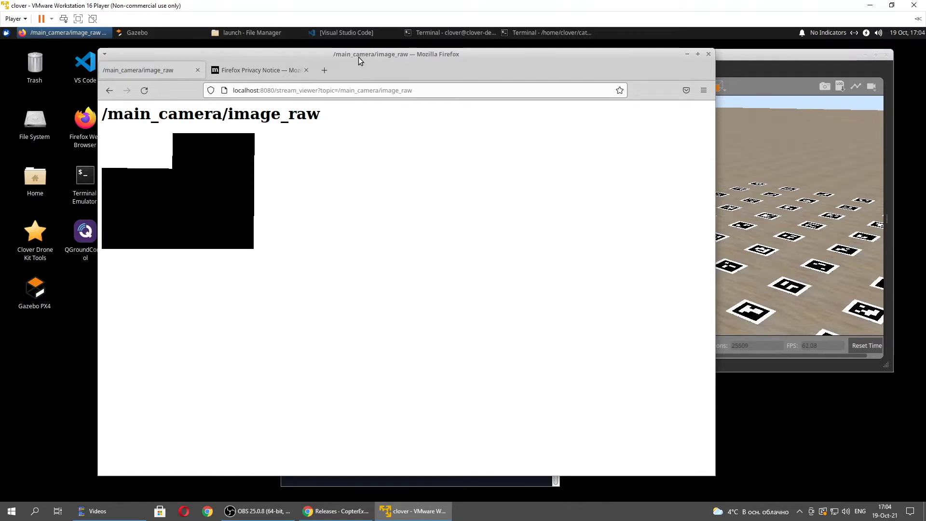
{"action": "left_click_drag", "start_coordinate": [358, 57], "coordinate": [330, 63]}
Close the launch folder window, open the examples folder in the home directory and open a terminal there
{"action": "left_click", "coordinate": [238, 31]}
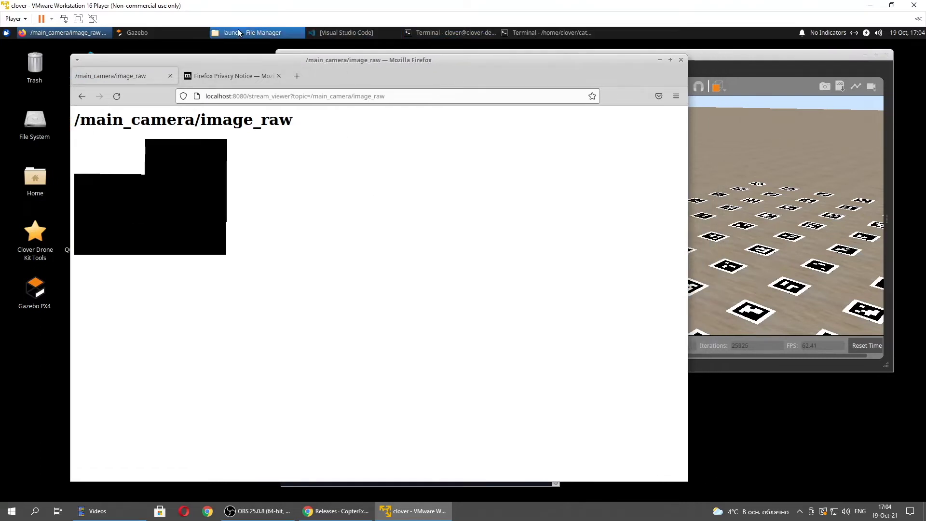
{"action": "left_click", "coordinate": [610, 155]}
{"action": "double_click", "coordinate": [46, 186]}
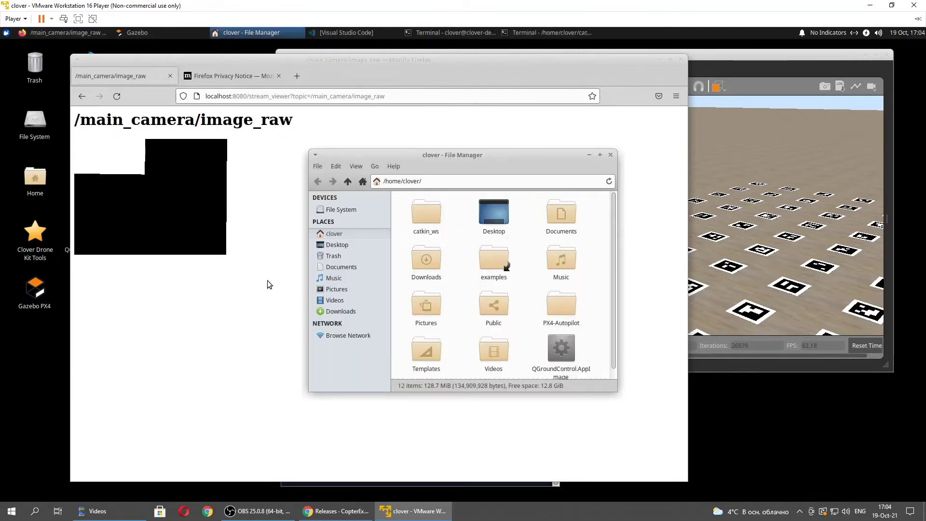
{"action": "double_click", "coordinate": [491, 256]}
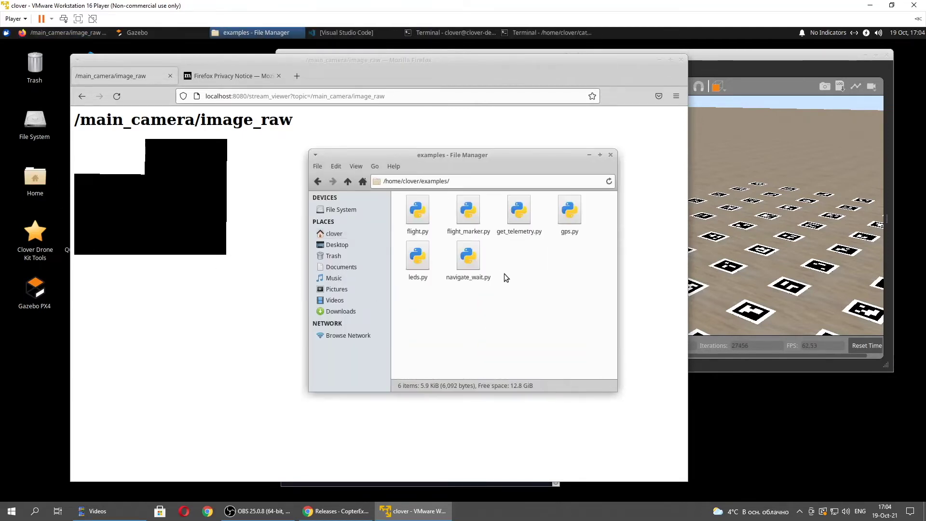
{"action": "right_click", "coordinate": [536, 271]}
{"action": "left_click", "coordinate": [571, 317]}
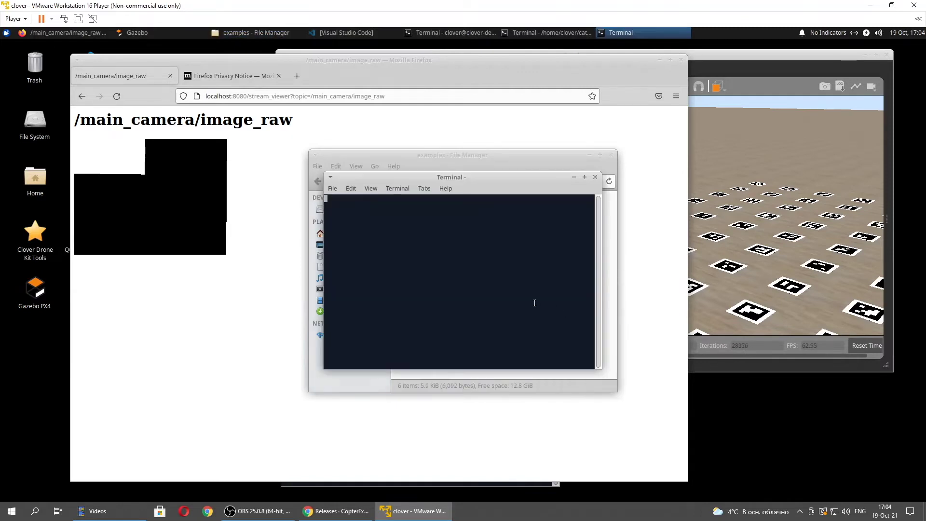
Run flight_marker.py with python3 and arrange the windows to watch the drone in Gazebo beside its camera stream
{"action": "type", "text": "python3 fl"}
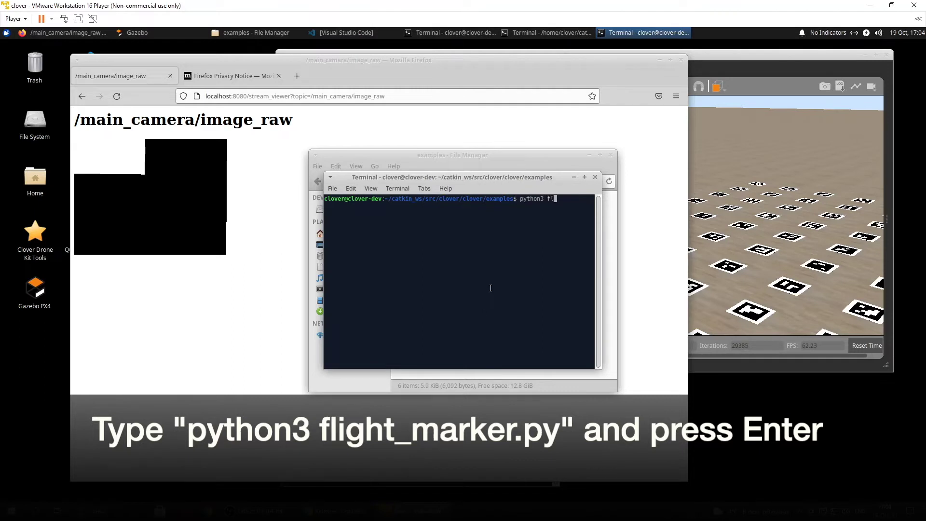
{"action": "type", "text": "ight_"}
{"action": "key", "text": "Tab"}
{"action": "left_click_drag", "start_coordinate": [468, 160], "coordinate": [462, 276]}
{"action": "left_click_drag", "start_coordinate": [484, 57], "coordinate": [413, 61]}
{"action": "left_click", "coordinate": [136, 32]}
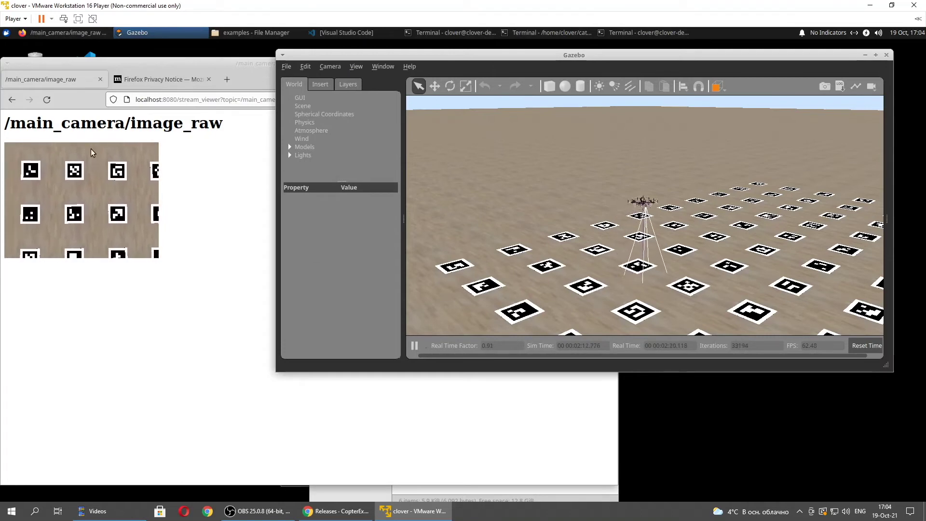
View the /aruco_detect/debug stream and the /aruco_map/image snapshot from the image topic list, and return to the Gazebo window
{"action": "left_click", "coordinate": [12, 100]}
{"action": "left_click", "coordinate": [64, 182]}
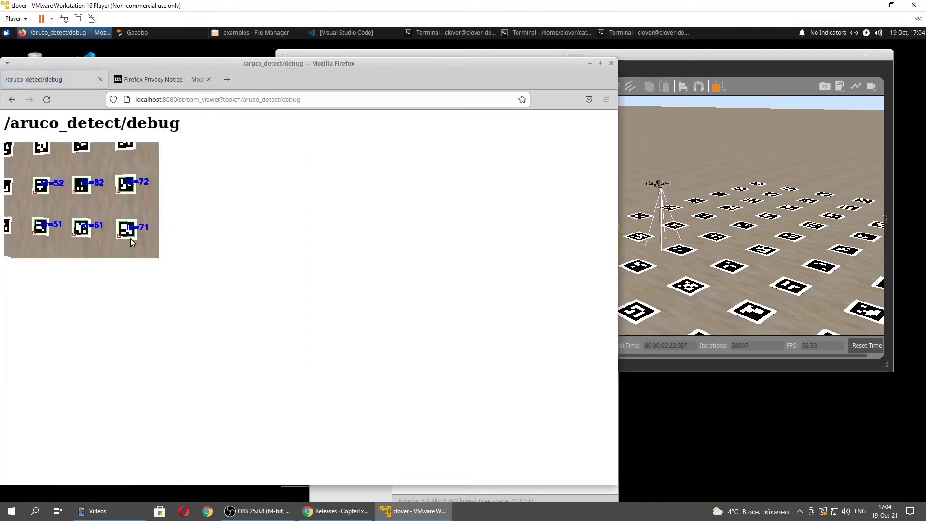
{"action": "left_click", "coordinate": [12, 99]}
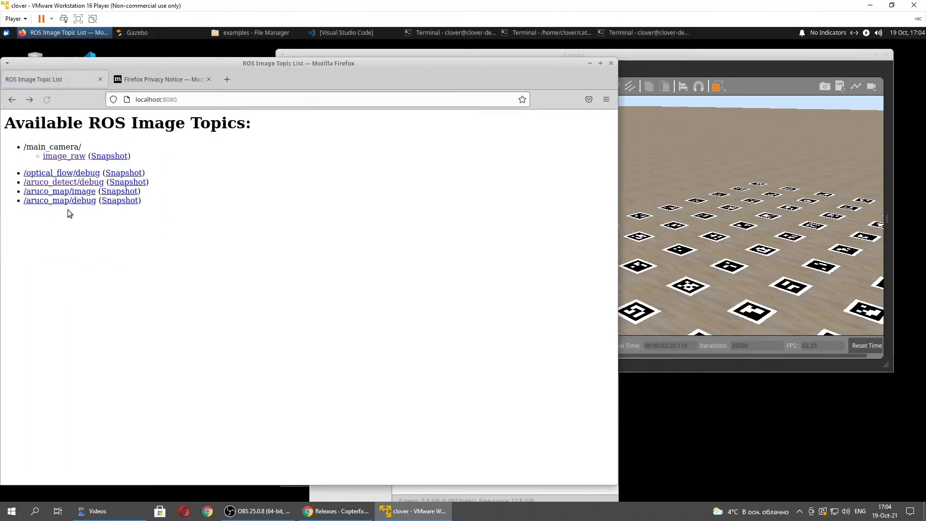
{"action": "left_click", "coordinate": [120, 191]}
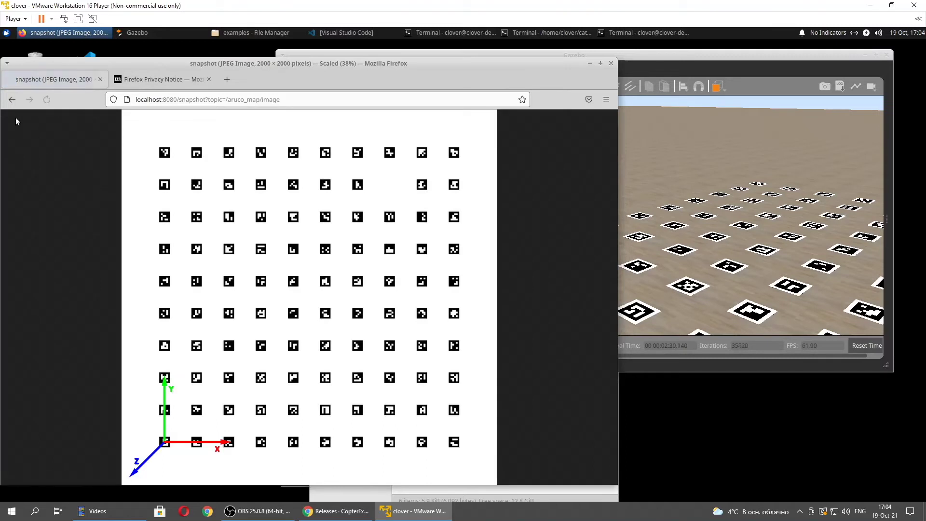
{"action": "left_click", "coordinate": [12, 100]}
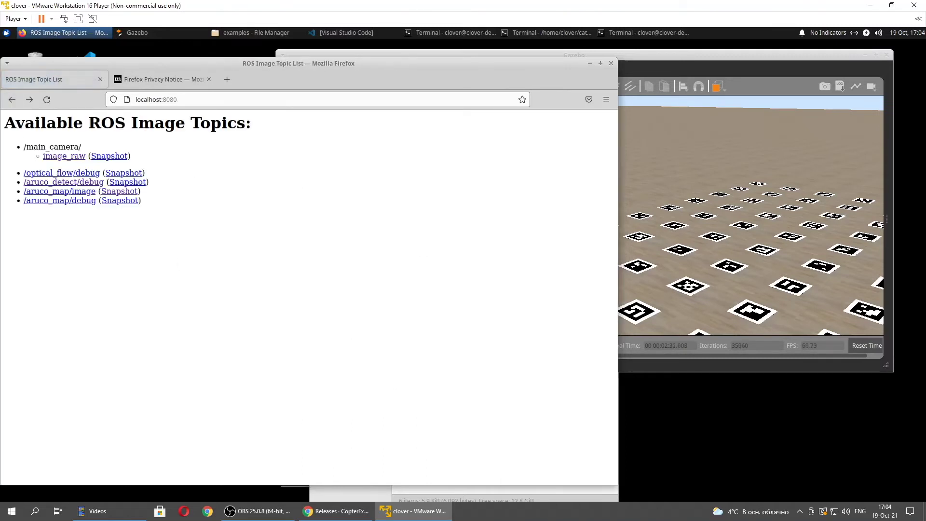
{"action": "left_click", "coordinate": [675, 285]}
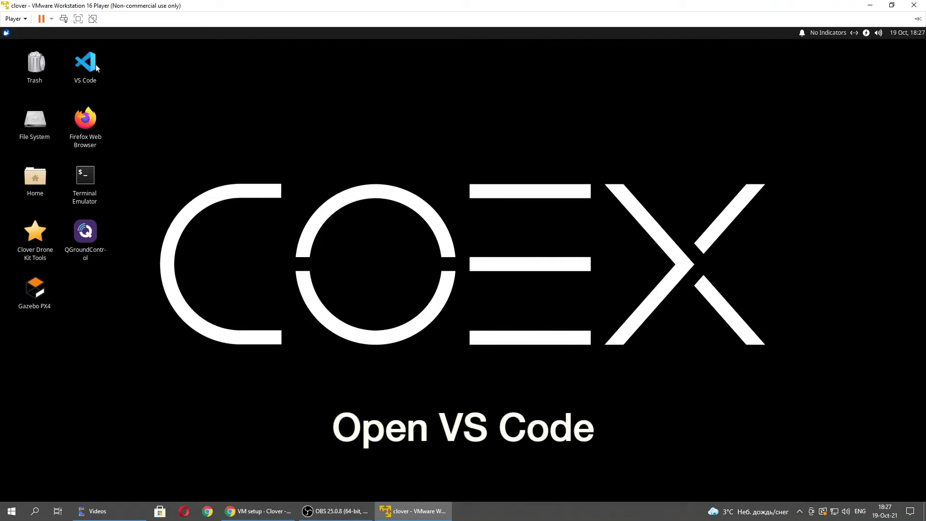
Launch VS Code and open the examples folder from the home directory
{"action": "double_click", "coordinate": [92, 65]}
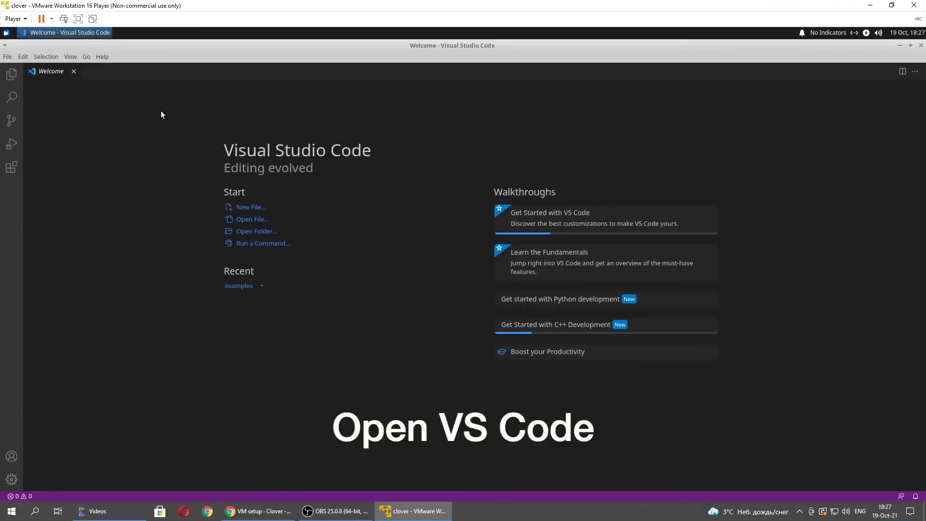
{"action": "left_click", "coordinate": [7, 57]}
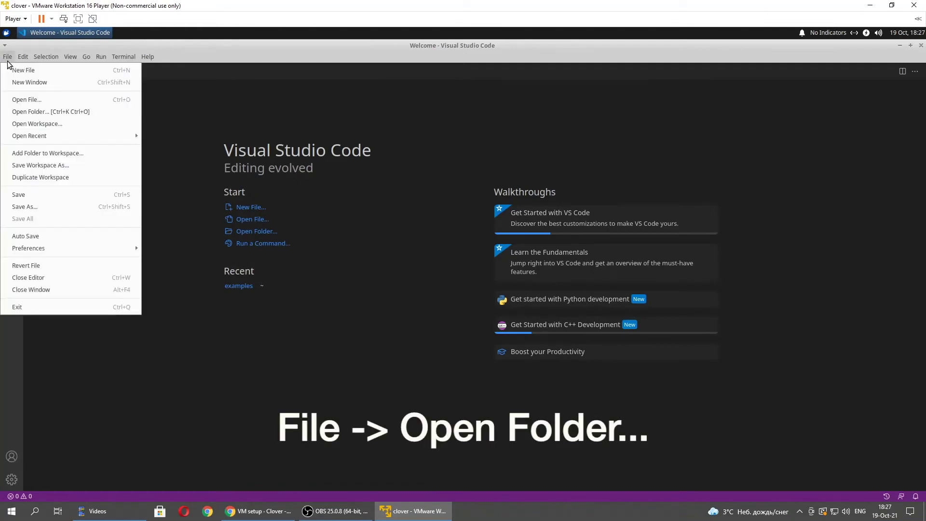
{"action": "left_click", "coordinate": [60, 111]}
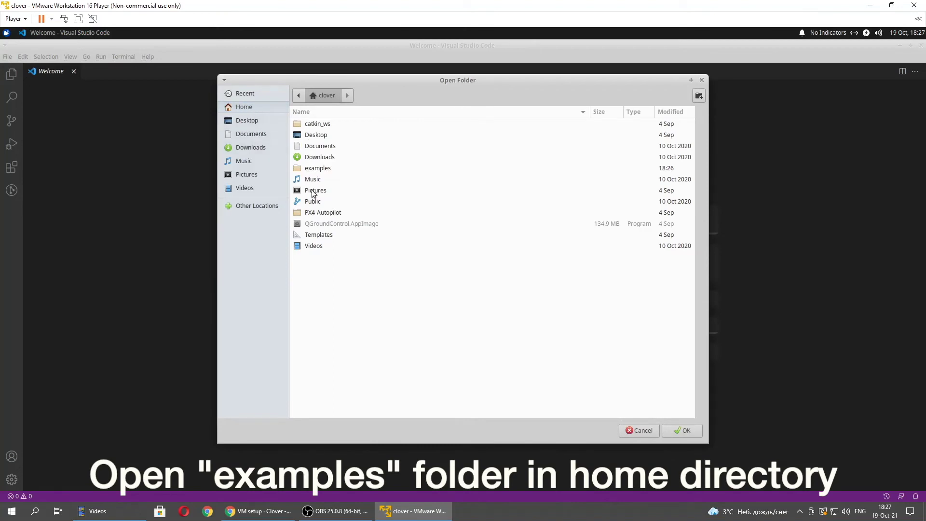
{"action": "left_click", "coordinate": [311, 169]}
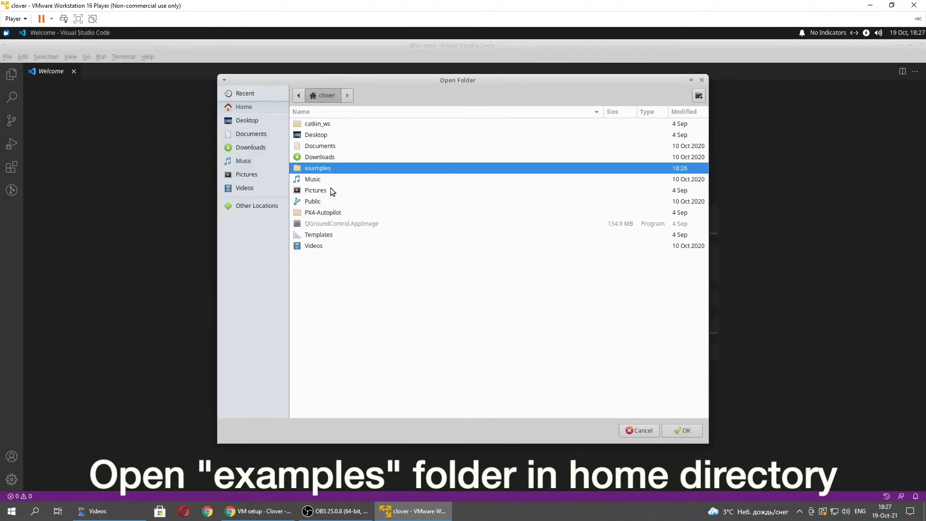
{"action": "left_click", "coordinate": [687, 433]}
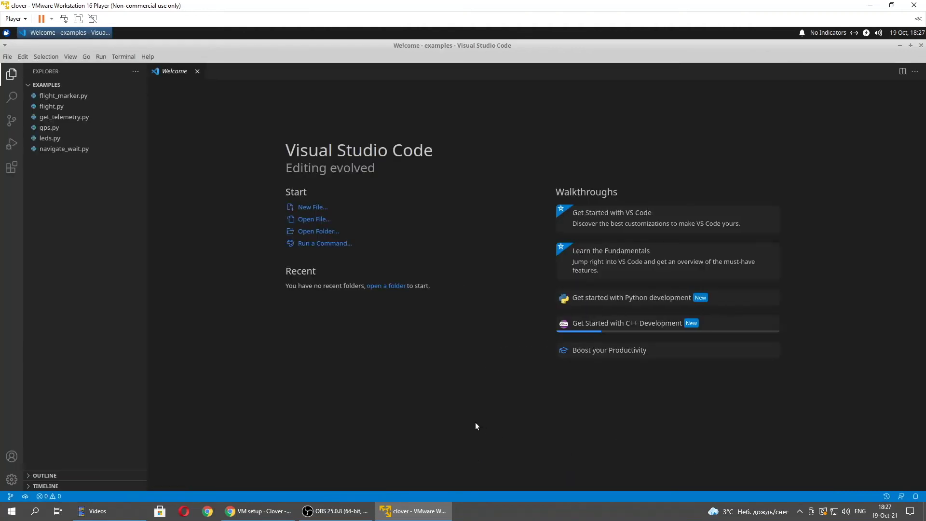
Look through the example programs flight_marker.py, flight.py and get_telemetry.py in the examples folder
{"action": "left_click", "coordinate": [46, 85]}
{"action": "left_click", "coordinate": [46, 85]}
{"action": "left_click", "coordinate": [58, 95]}
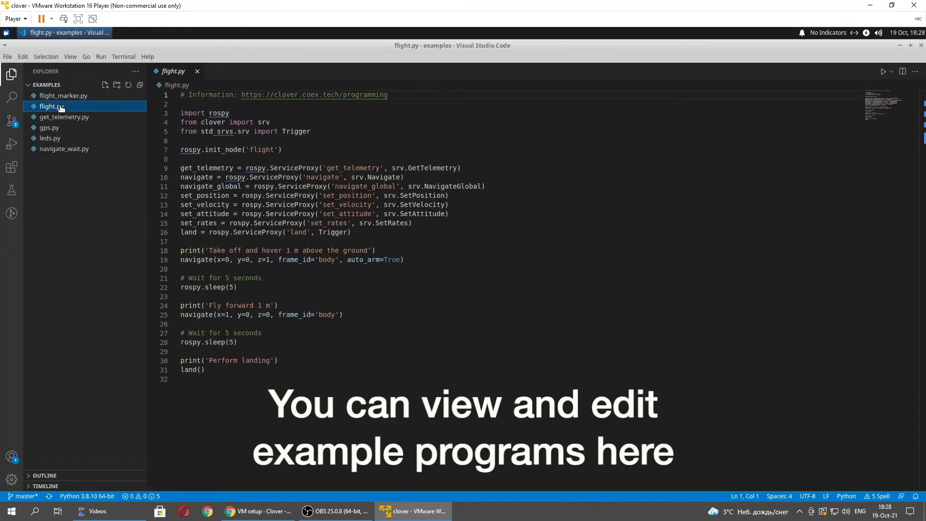
{"action": "left_click", "coordinate": [68, 119]}
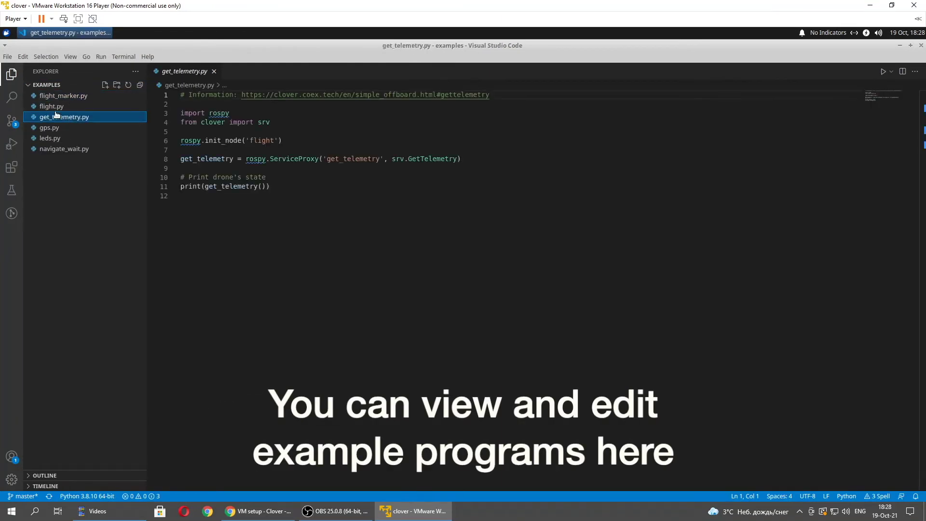
{"action": "left_click", "coordinate": [52, 108]}
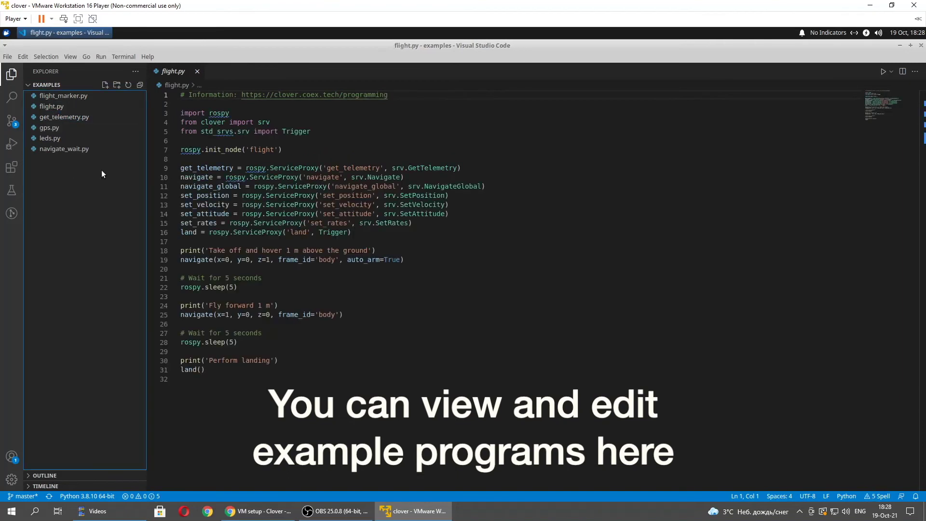
Create a new file named 1st_program.py in the examples folder
{"action": "left_click", "coordinate": [105, 87]}
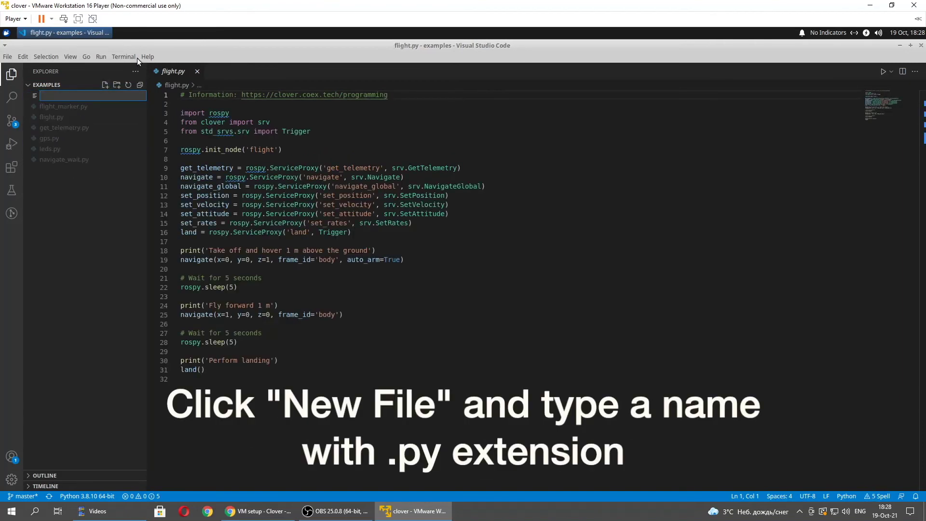
{"action": "type", "text": "1st_program/py"}
{"action": "key", "text": "BackSpace"}
{"action": "key", "text": "BackSpace"}
{"action": "key", "text": "BackSpace"}
{"action": "type", "text": ".py"}
{"action": "key", "text": "Return"}
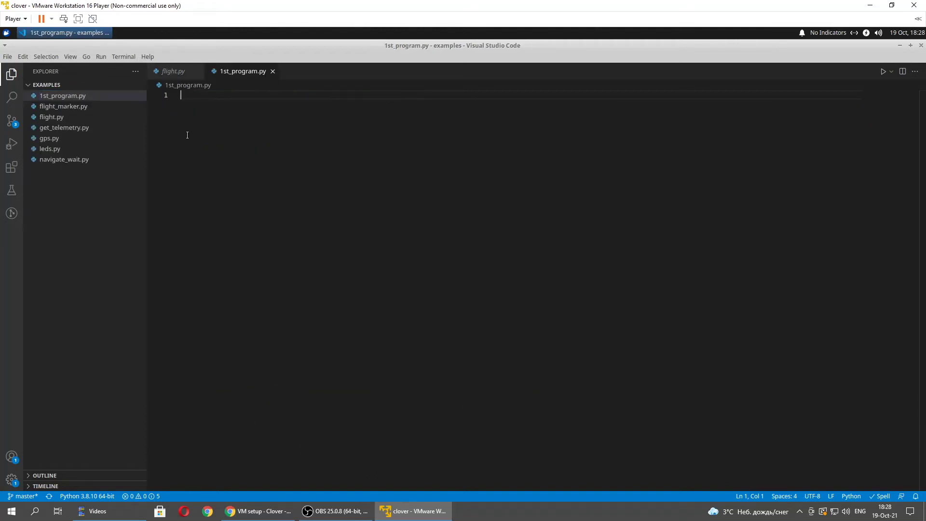
Switch to the Clover documentation in Chrome and open the Programming article
{"action": "left_click", "coordinate": [270, 508]}
{"action": "scroll", "coordinate": [49, 346], "scroll_direction": "up", "scroll_amount": 3}
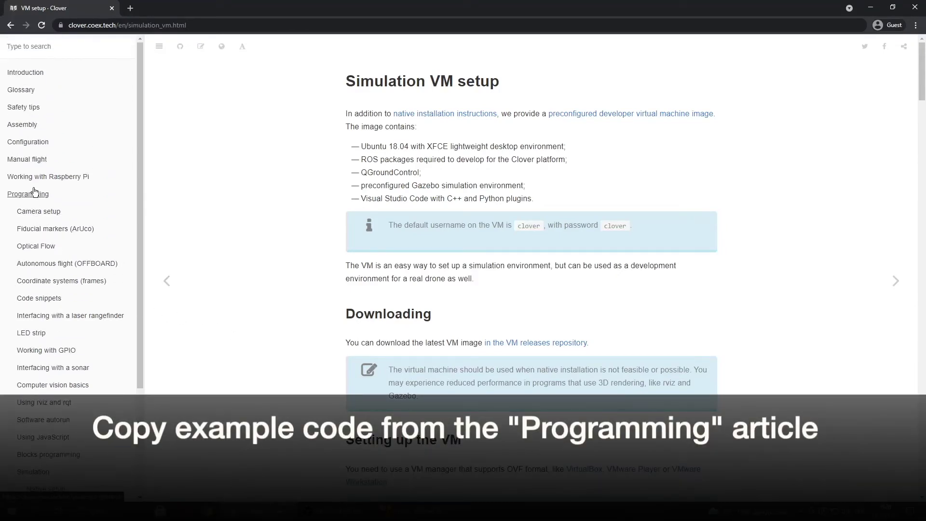
{"action": "left_click", "coordinate": [29, 193]}
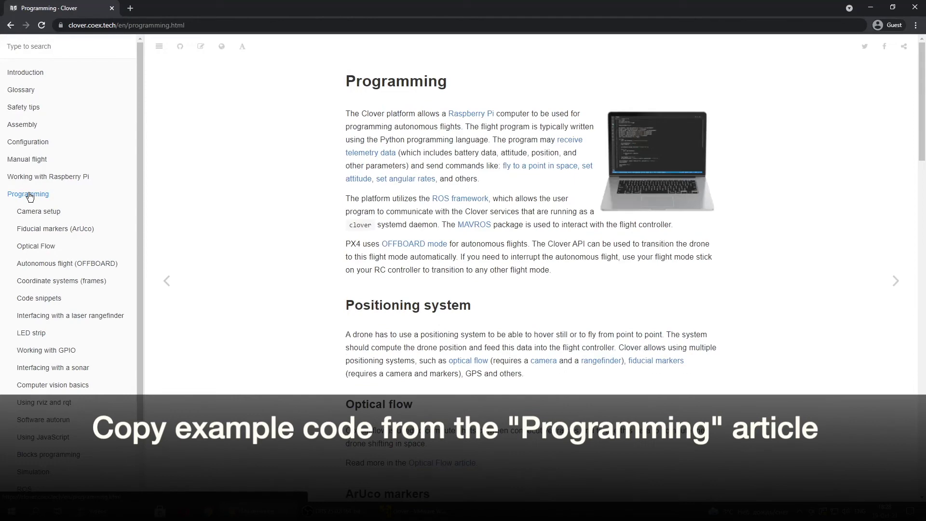
Copy the complete flight program that takes off, flies forward and lands from the Programming article
{"action": "scroll", "coordinate": [317, 268], "scroll_direction": "down", "scroll_amount": 9}
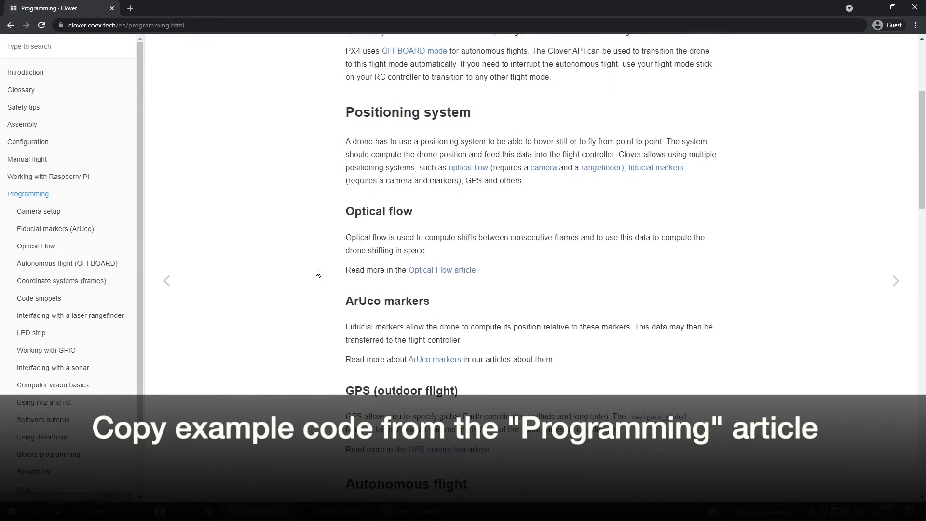
{"action": "scroll", "coordinate": [316, 268], "scroll_direction": "down", "scroll_amount": 8}
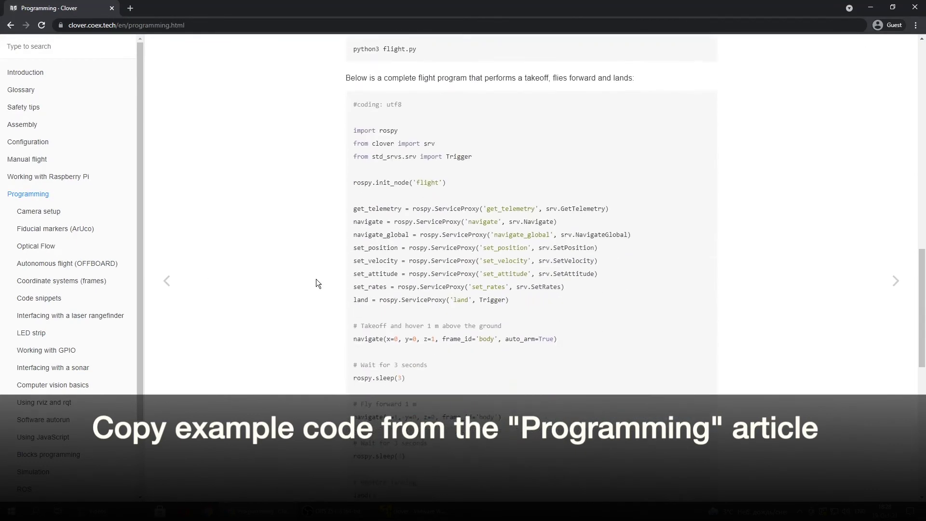
{"action": "left_click_drag", "start_coordinate": [352, 102], "coordinate": [397, 358]}
{"action": "scroll", "coordinate": [365, 131], "scroll_direction": "down", "scroll_amount": 3}
{"action": "right_click", "coordinate": [378, 302]}
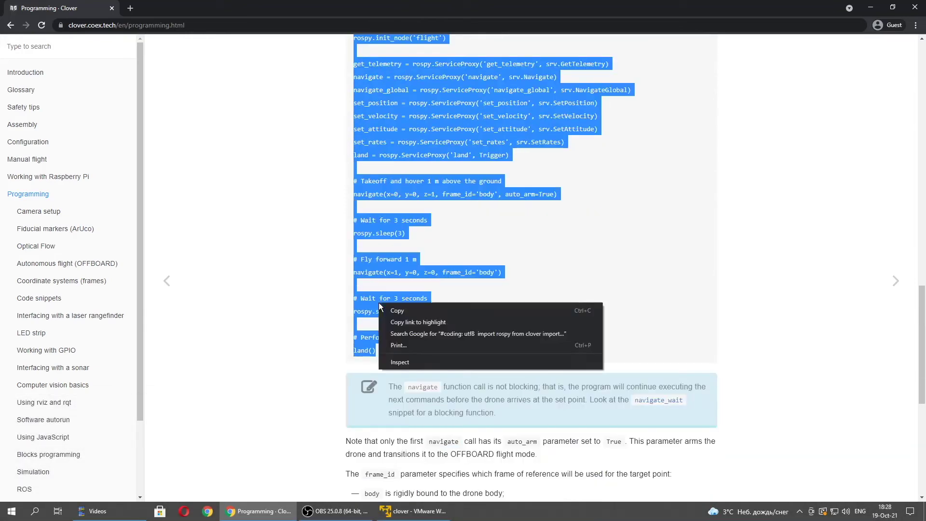
{"action": "left_click", "coordinate": [394, 311]}
{"action": "left_click", "coordinate": [406, 399]}
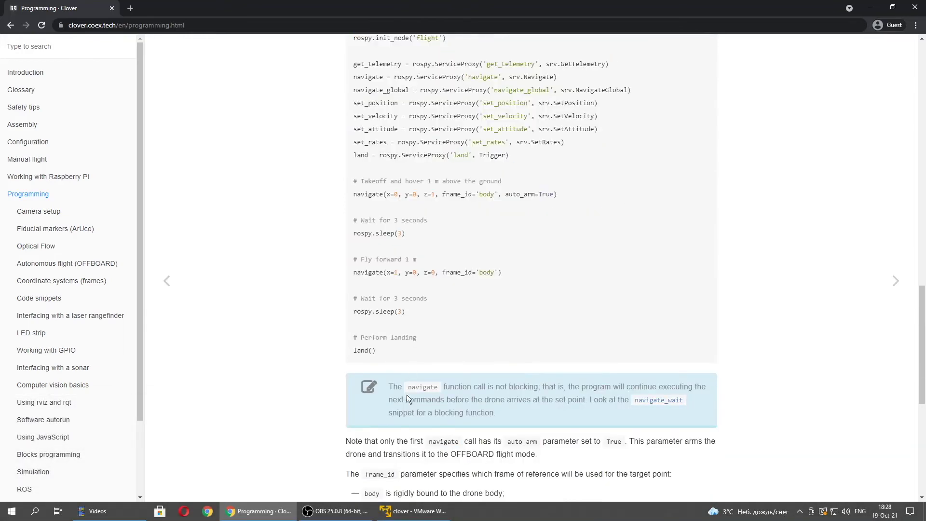
Switch back to the virtual machine, paste the copied code into 1st_program.py and save the file
{"action": "left_click", "coordinate": [413, 510]}
{"action": "right_click", "coordinate": [235, 139]}
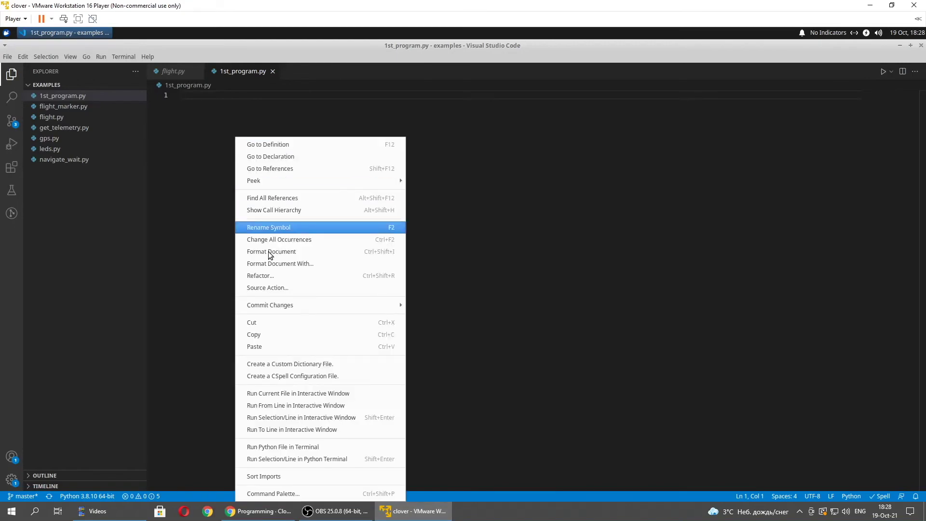
{"action": "left_click", "coordinate": [262, 333]}
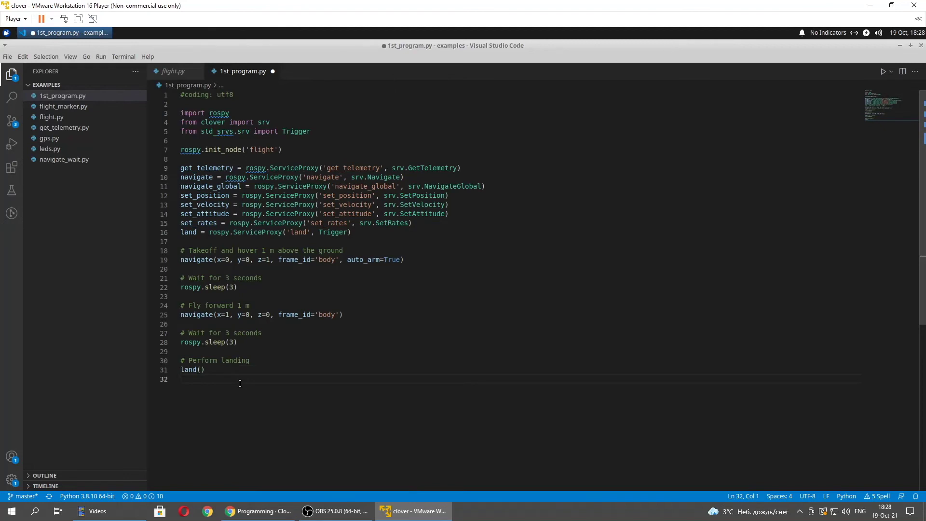
{"action": "left_click", "coordinate": [7, 56]}
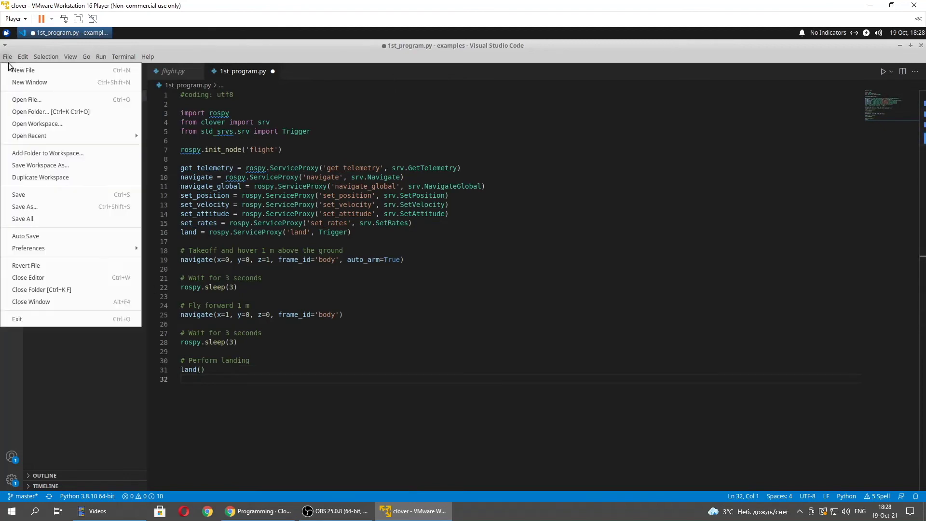
{"action": "left_click", "coordinate": [29, 194]}
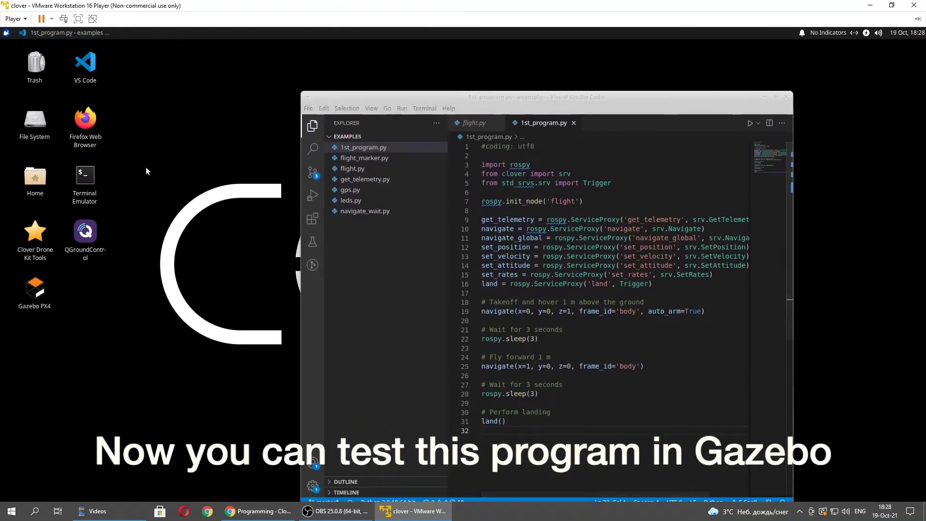
Launch the Gazebo PX4 simulation and run 1st_program.py from VS Code, watching the drone's flight in Gazebo
{"action": "double_click", "coordinate": [36, 289]}
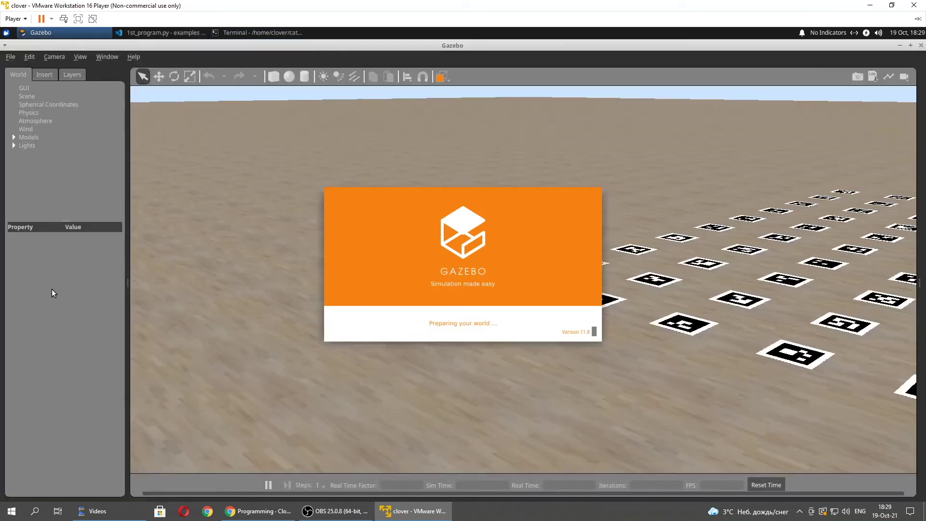
{"action": "scroll", "coordinate": [425, 364], "scroll_direction": "up", "scroll_amount": 5}
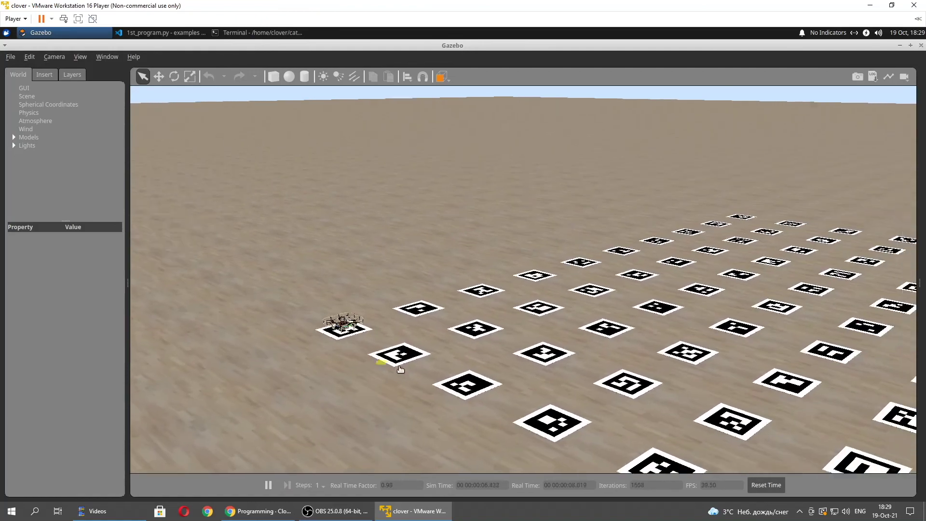
{"action": "left_click", "coordinate": [176, 34]}
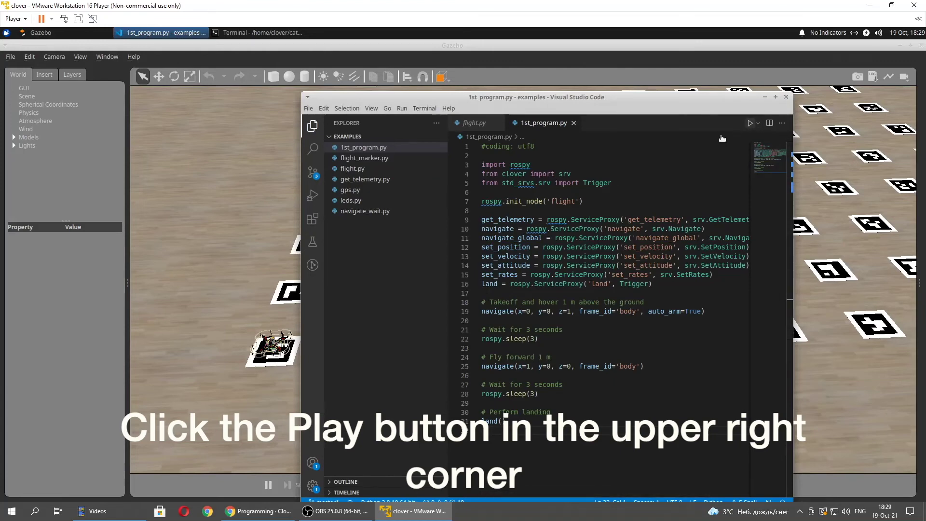
{"action": "left_click", "coordinate": [750, 123]}
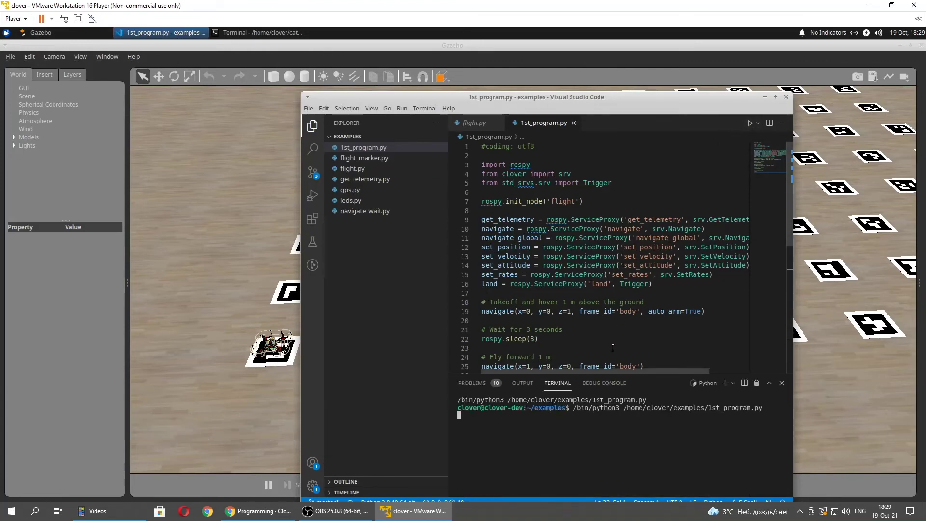
{"action": "left_click", "coordinate": [289, 359]}
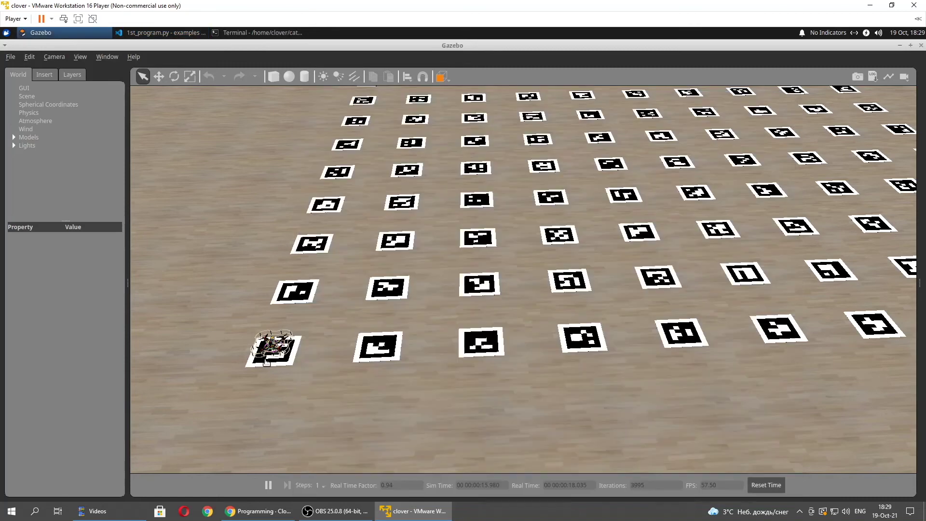
{"action": "left_click", "coordinate": [239, 305]}
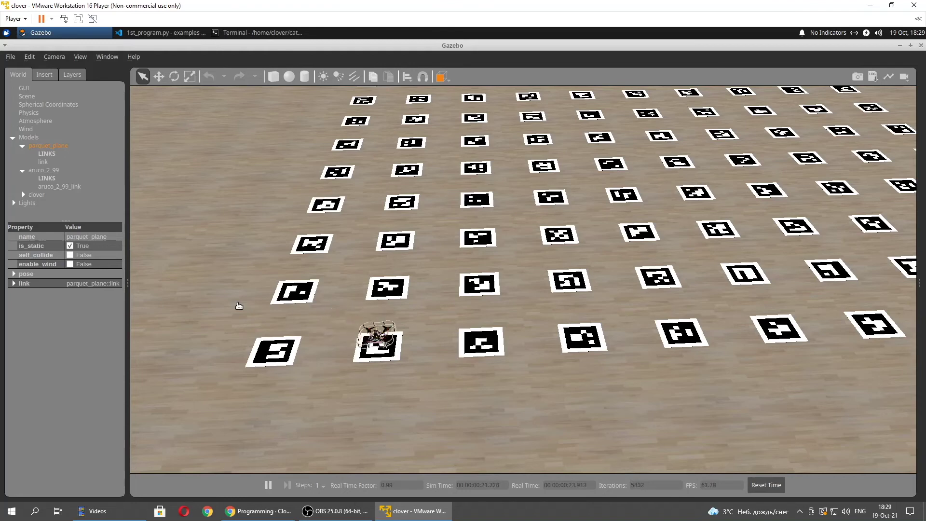
Maximize the VS Code window, close its terminal output and set the takeoff height in the first navigate call to z=1.5
{"action": "left_click", "coordinate": [168, 33]}
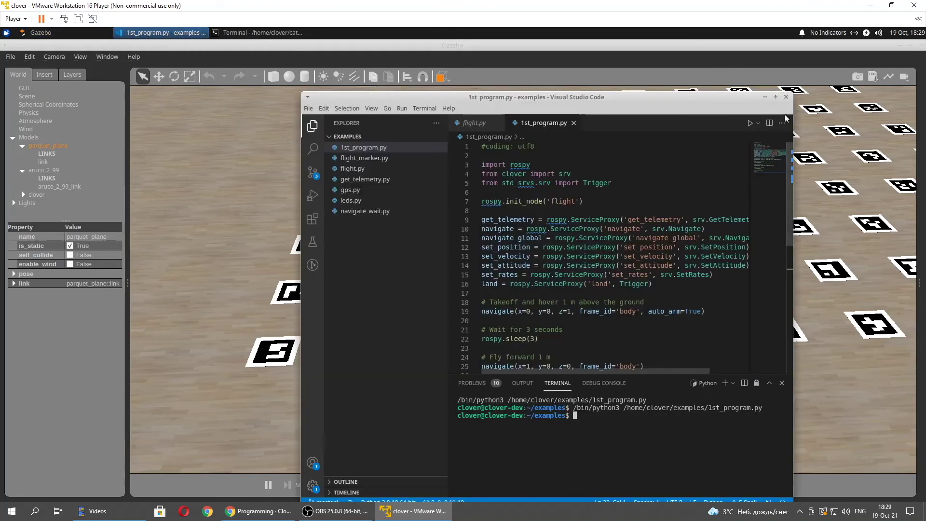
{"action": "key", "text": "alt+F10"}
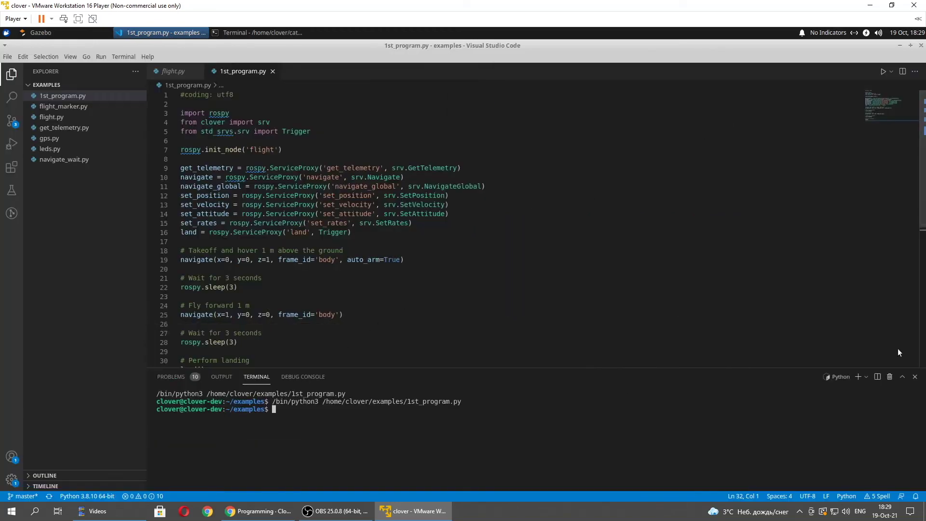
{"action": "left_click", "coordinate": [915, 377]}
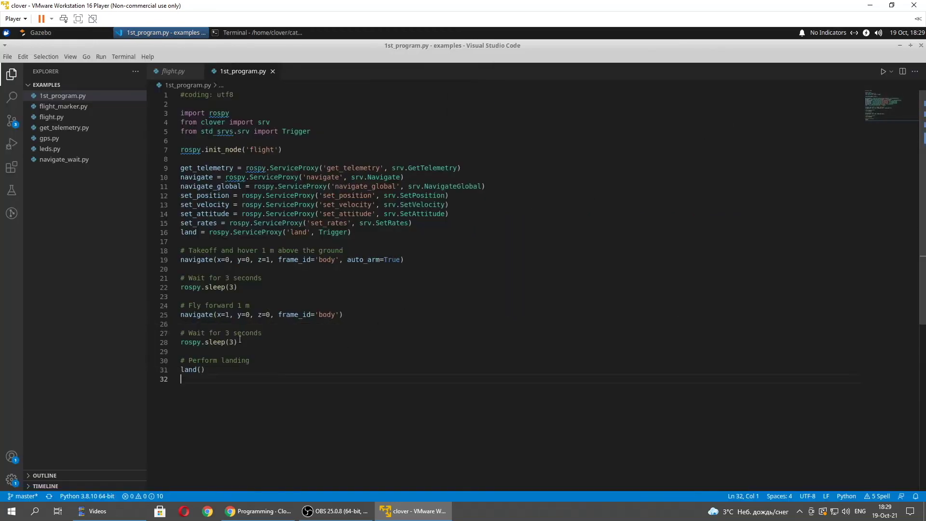
{"action": "left_click", "coordinate": [271, 257]}
{"action": "type", "text": ".5"}
{"action": "left_click", "coordinate": [249, 287]}
Change the second navigate call to x=1, y=1, z=1.5 with frame_id 'aruco_map'
{"action": "left_click", "coordinate": [228, 317]}
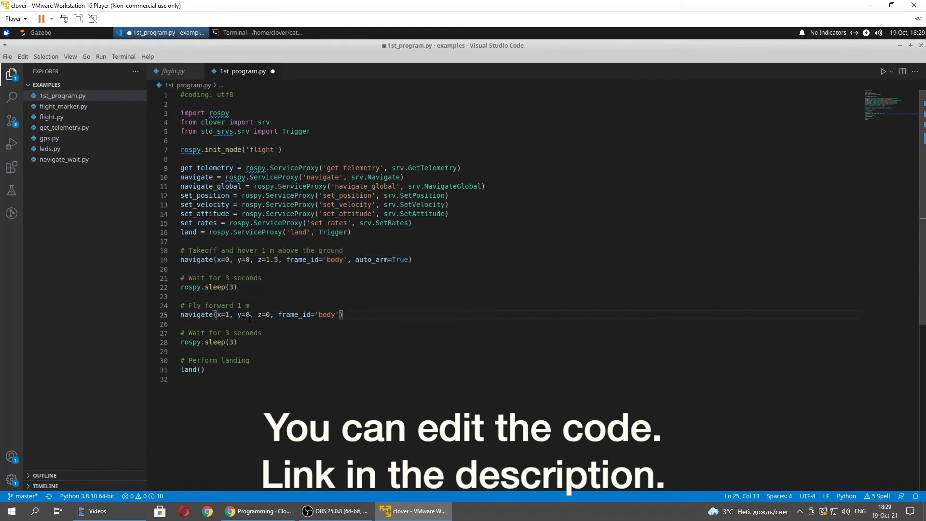
{"action": "key", "text": "Left"}
{"action": "key", "text": "BackSpace"}
{"action": "type", "text": "1.5"}
{"action": "double_click", "coordinate": [339, 315]}
{"action": "type", "text": "aruc"}
Set the wait before landing to rospy.sleep(4) and save 1st_program.py
{"action": "left_click", "coordinate": [233, 343]}
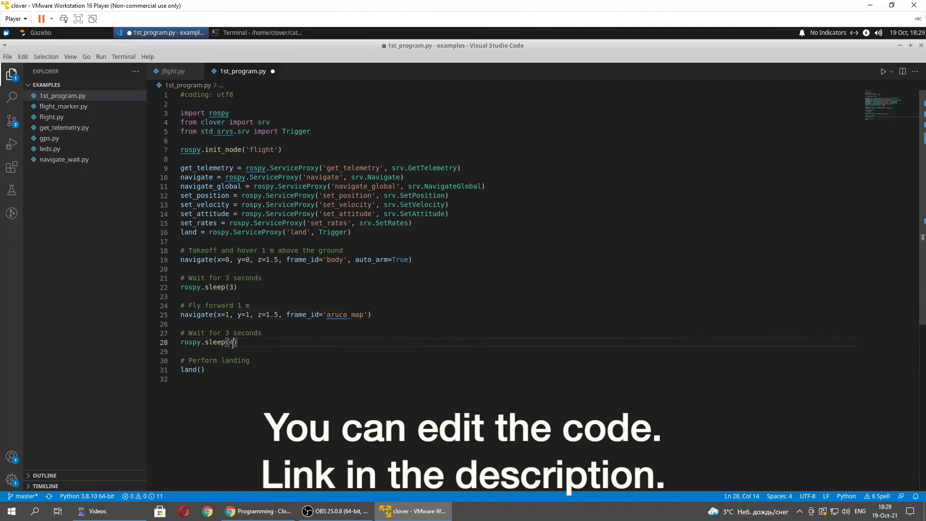
{"action": "key", "text": "ctrl+End"}
{"action": "left_click", "coordinate": [7, 57]}
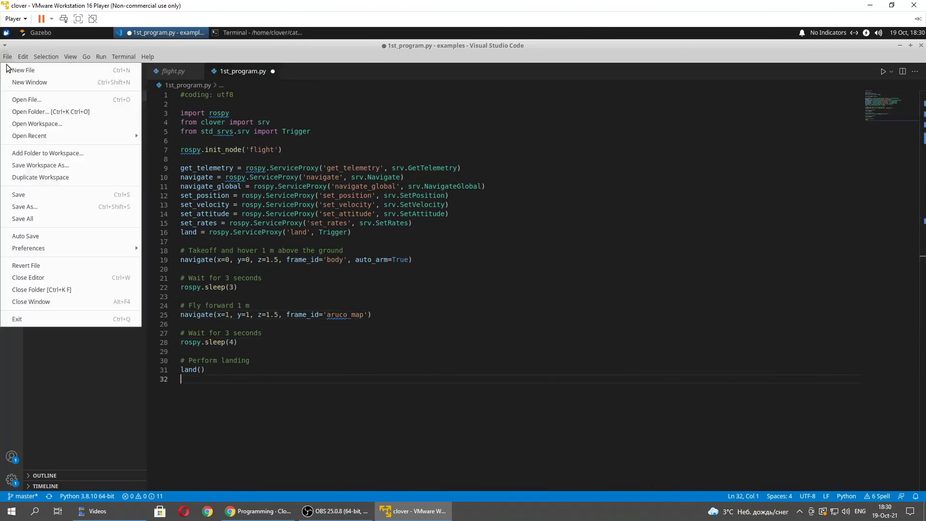
{"action": "left_click", "coordinate": [54, 196]}
Restore VS Code to a smaller window, run the edited 1st_program.py and check the flight in Gazebo and the simulation log
{"action": "left_click_drag", "start_coordinate": [598, 47], "coordinate": [560, 81]}
{"action": "left_click", "coordinate": [694, 106]}
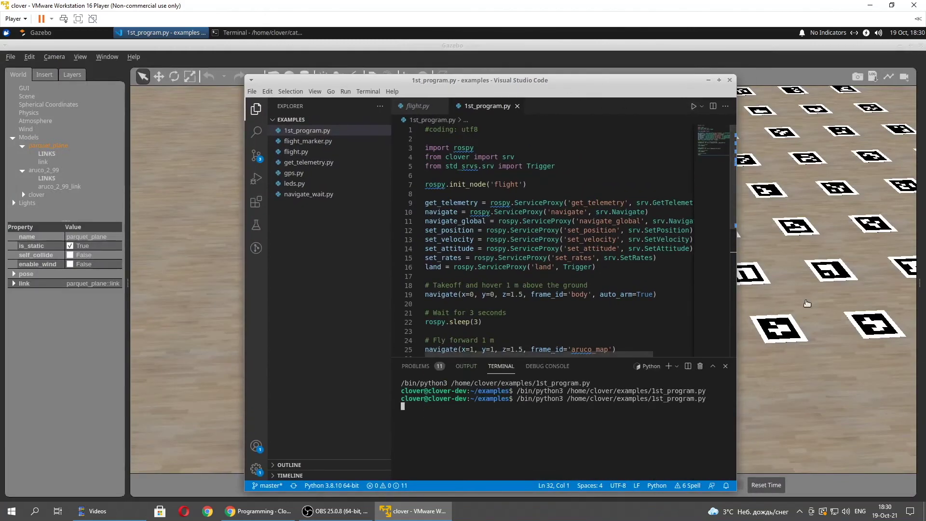
{"action": "left_click", "coordinate": [806, 301]}
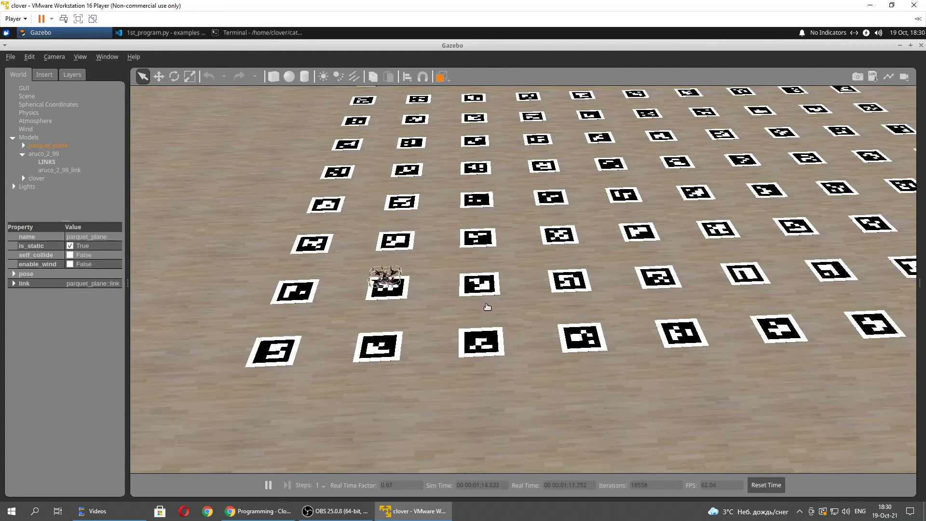
{"action": "left_click", "coordinate": [233, 33]}
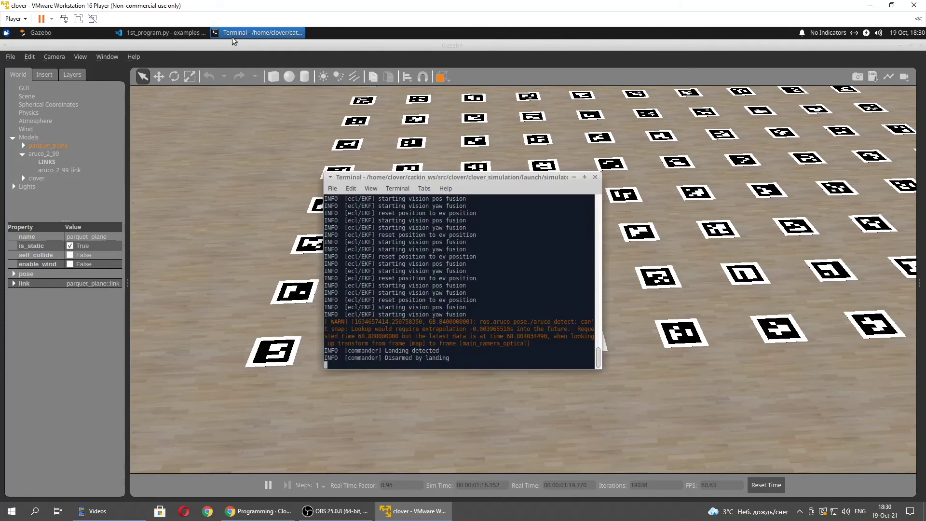
Minimize Gazebo and open a terminal in the examples folder of the home directory
{"action": "left_click", "coordinate": [186, 33]}
{"action": "left_click", "coordinate": [898, 47]}
{"action": "left_click", "coordinate": [898, 46]}
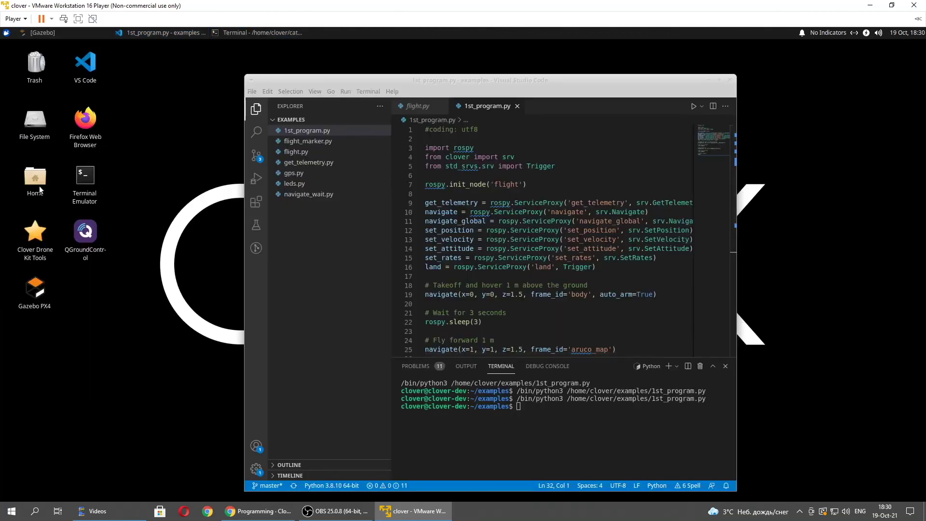
{"action": "double_click", "coordinate": [34, 176]}
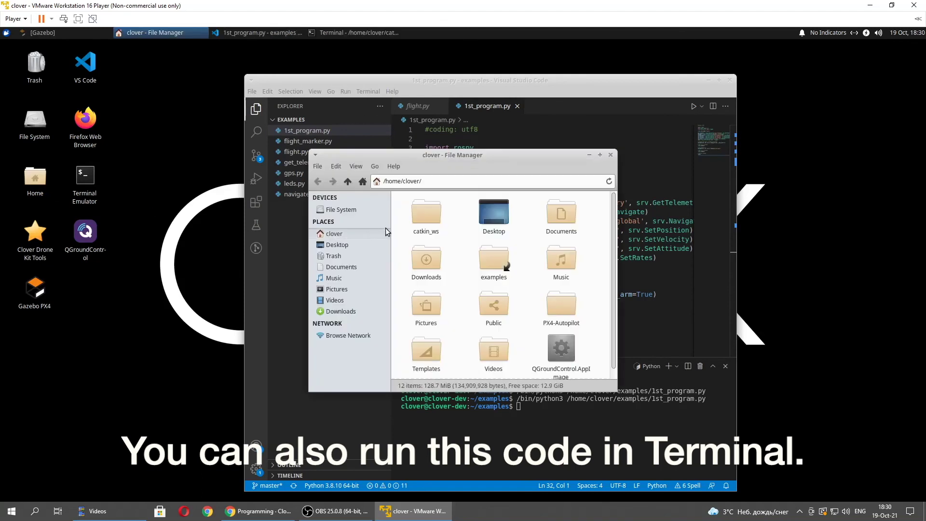
{"action": "double_click", "coordinate": [477, 255]}
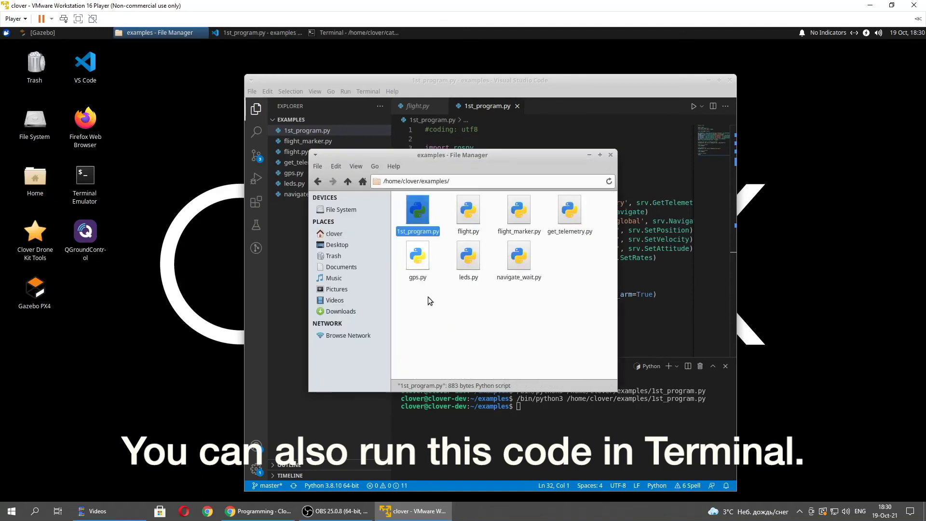
{"action": "right_click", "coordinate": [441, 322]}
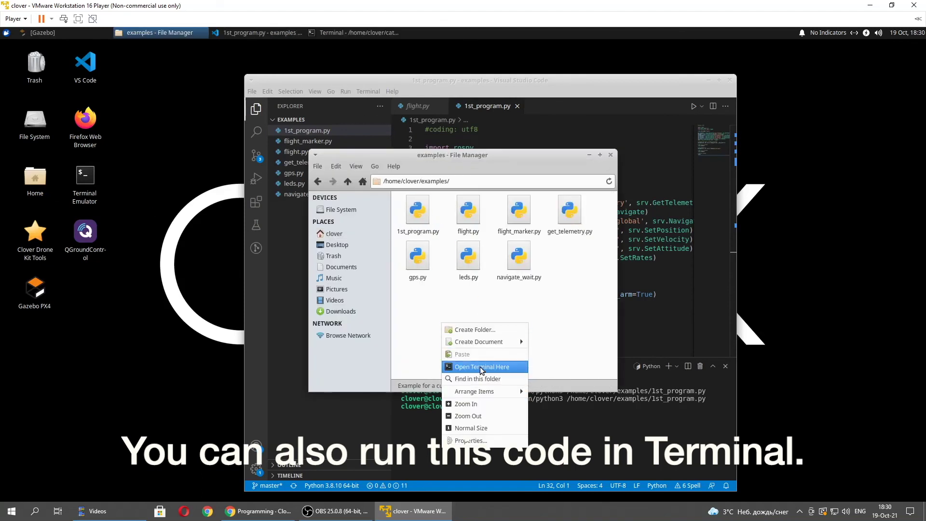
{"action": "left_click", "coordinate": [481, 367]}
Run 1st_program.py with python3 in the new terminal and watch the drone's flight in Gazebo
{"action": "left_click_drag", "start_coordinate": [467, 174], "coordinate": [360, 294]}
{"action": "type", "text": "python3"}
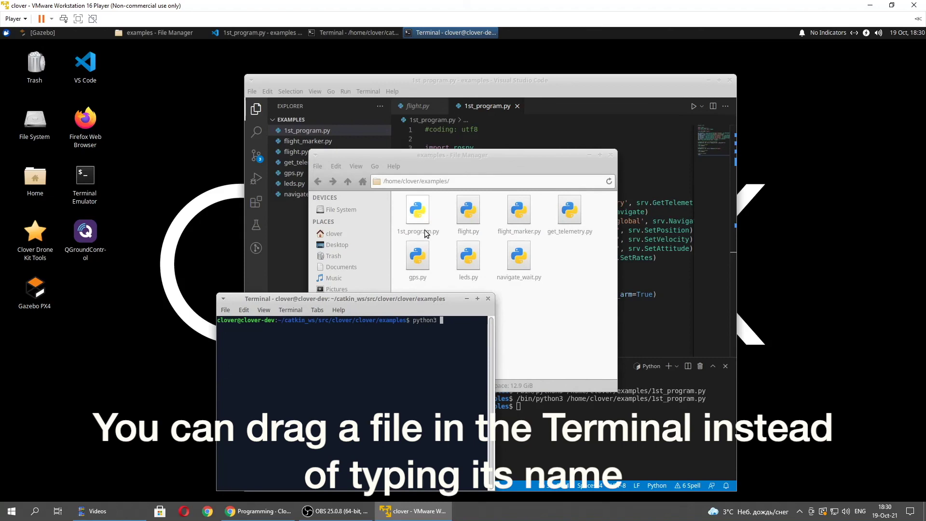
{"action": "left_click_drag", "start_coordinate": [418, 210], "coordinate": [381, 419]}
{"action": "left_click", "coordinate": [344, 414]}
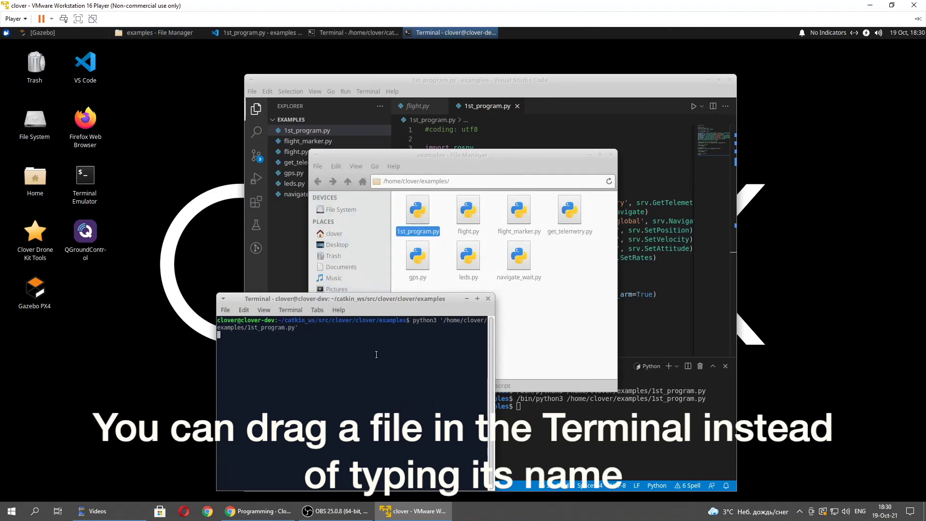
{"action": "left_click", "coordinate": [80, 33]}
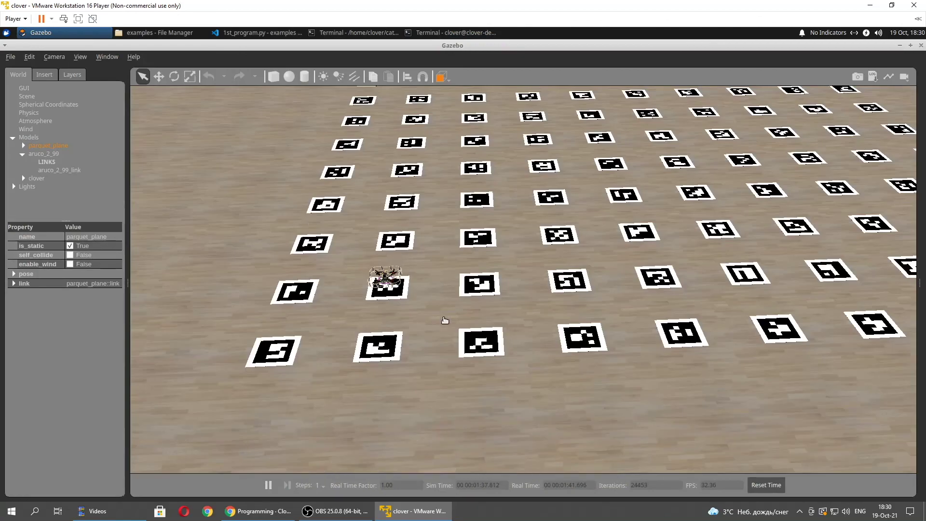
{"action": "mouse_move", "coordinate": [456, 276]}
{"action": "left_mouse_down"}
{"action": "mouse_move", "coordinate": [351, 276]}
{"action": "mouse_move", "coordinate": [434, 292]}
{"action": "left_mouse_up"}
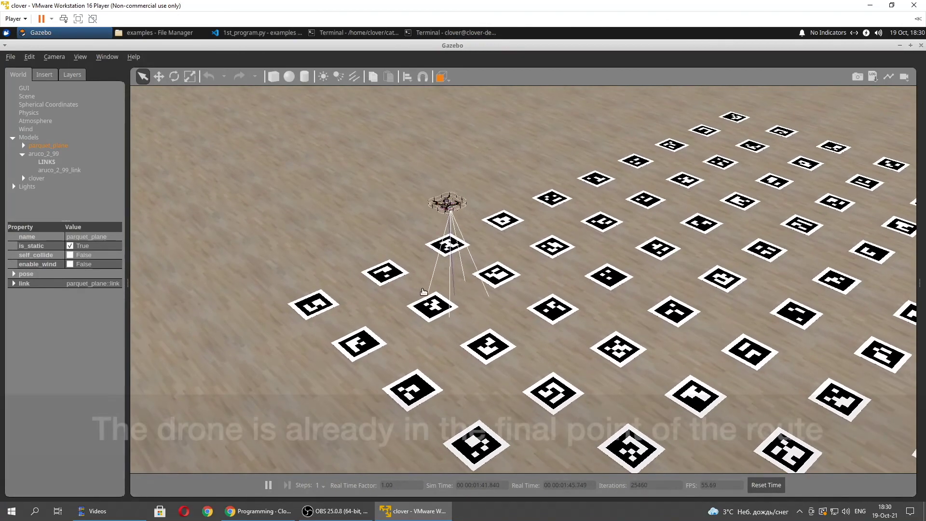